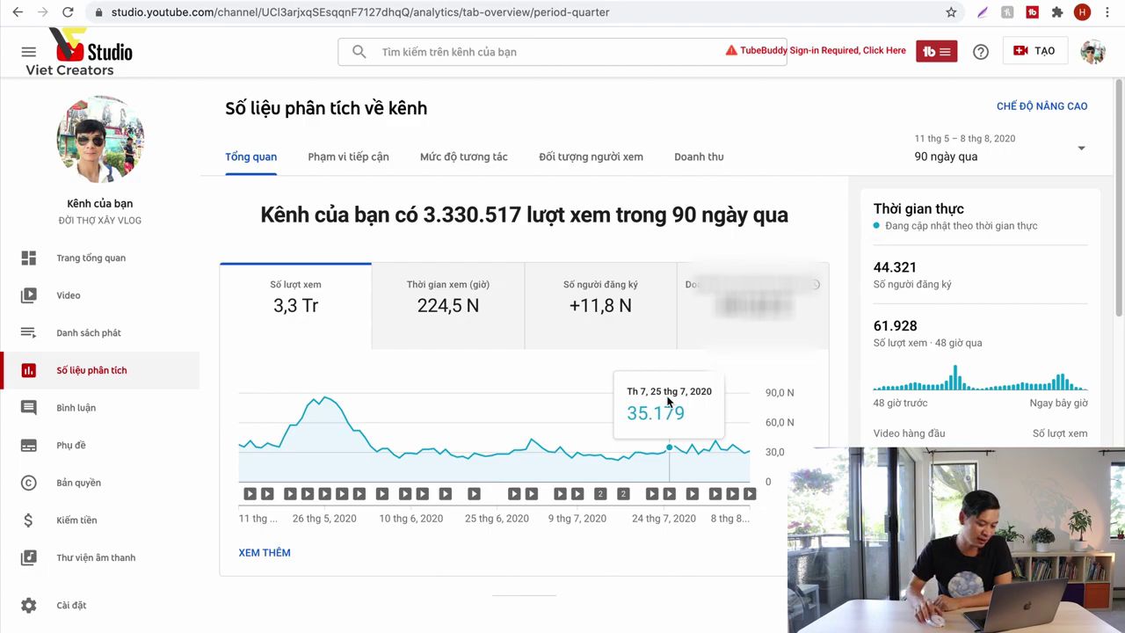
Open the channel's detailed analytics report by video and rank the videos by watch time in hours.
click(668, 401)
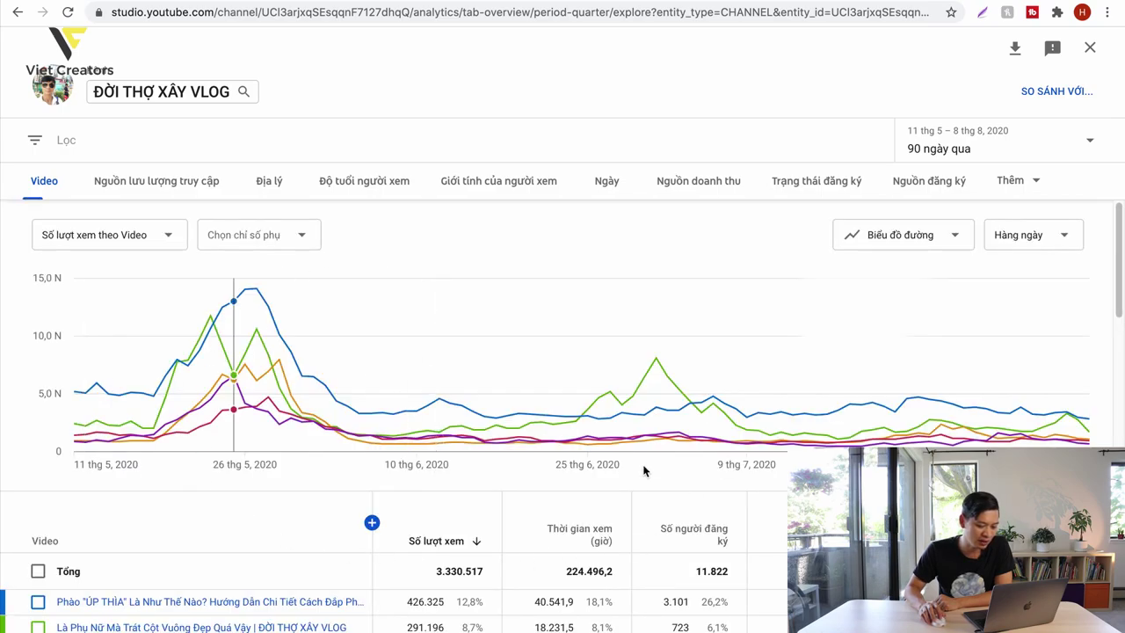
scroll(536, 515, down, 1)
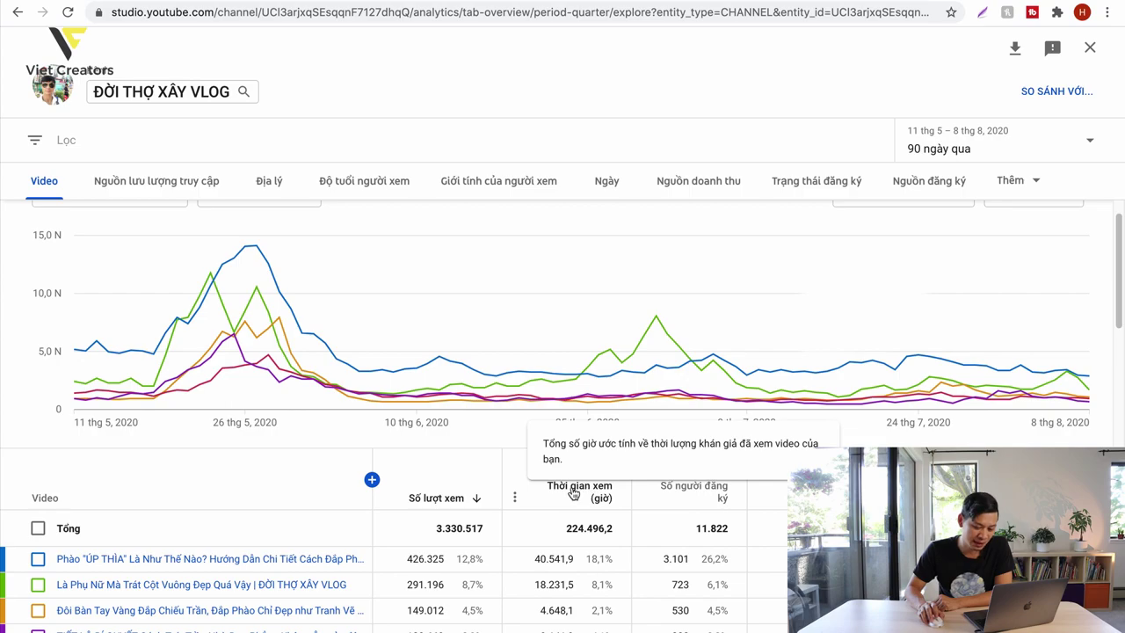
click(696, 497)
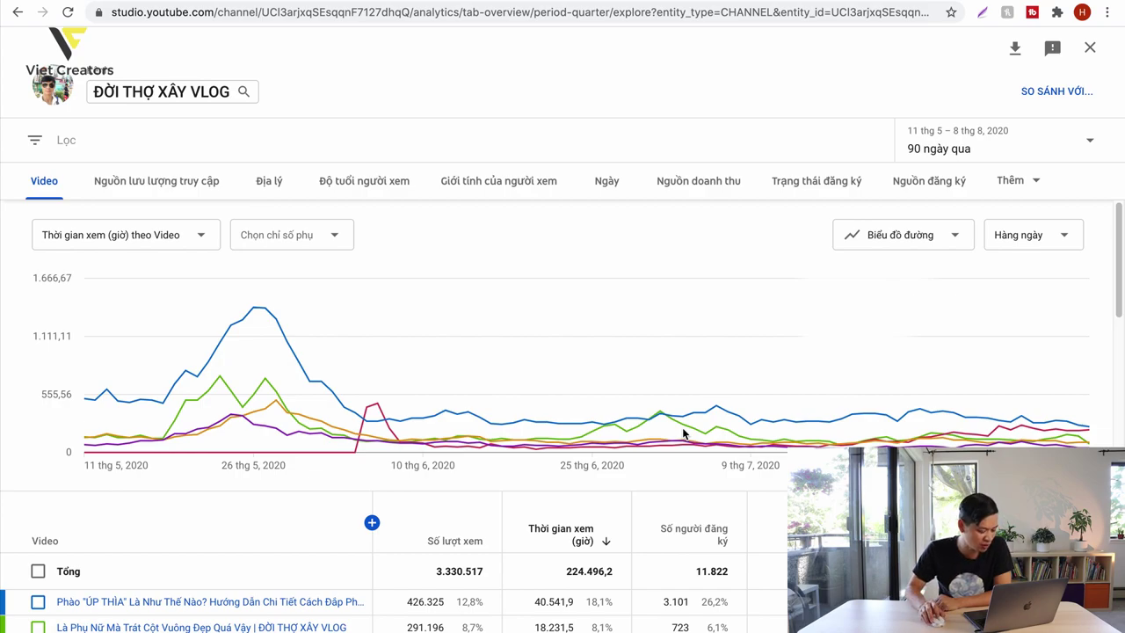
scroll(607, 366, down, 3)
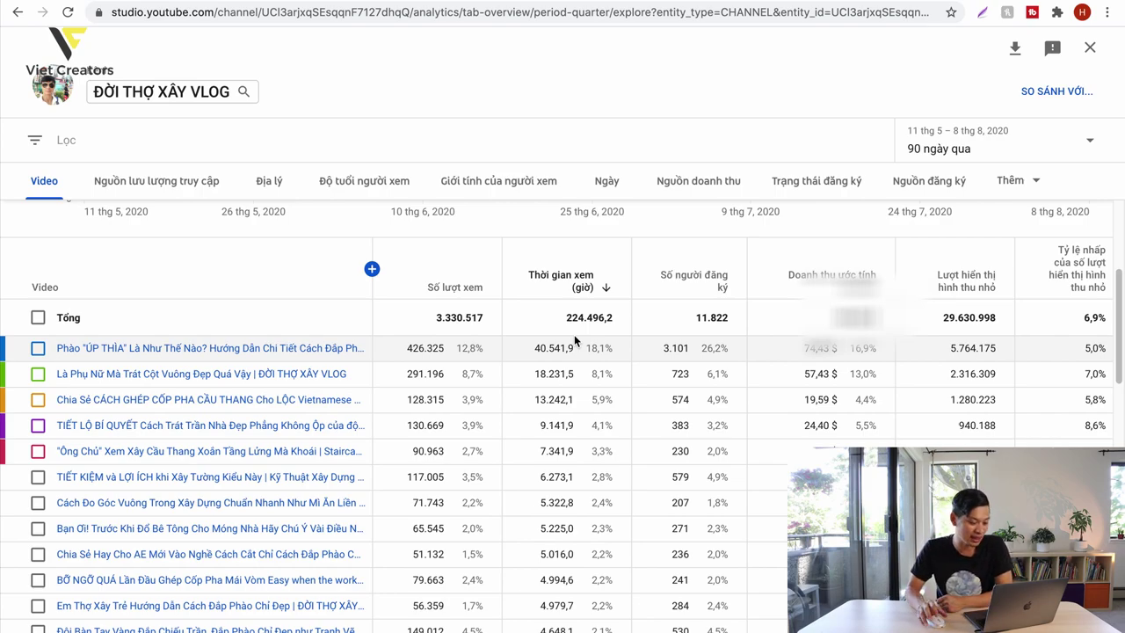
Export the watch-time-ranked video report to a new Google Sheets spreadsheet.
mouse_move(193, 353)
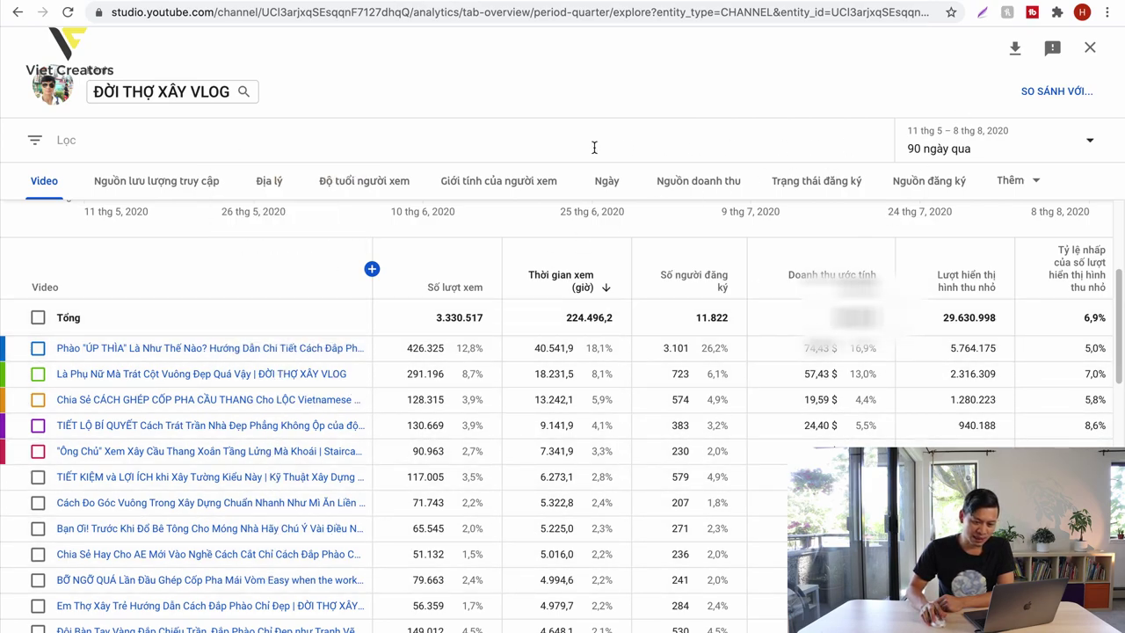
click(1013, 47)
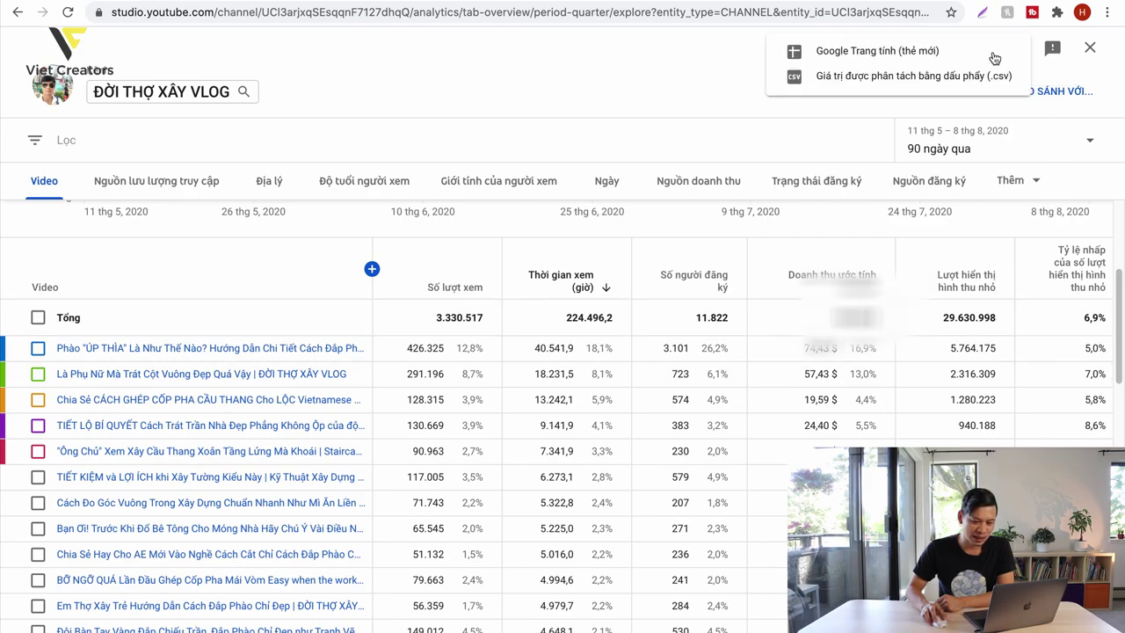
click(868, 54)
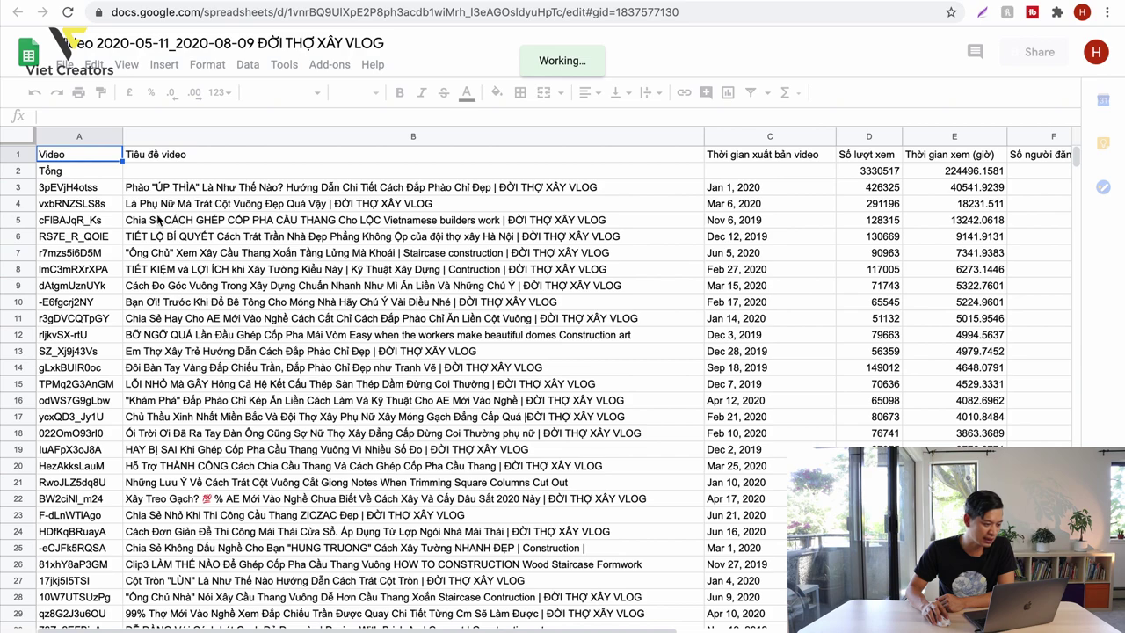
Fill the titles of the top ten videos, cells B3 to B12, with bright green.
click(175, 193)
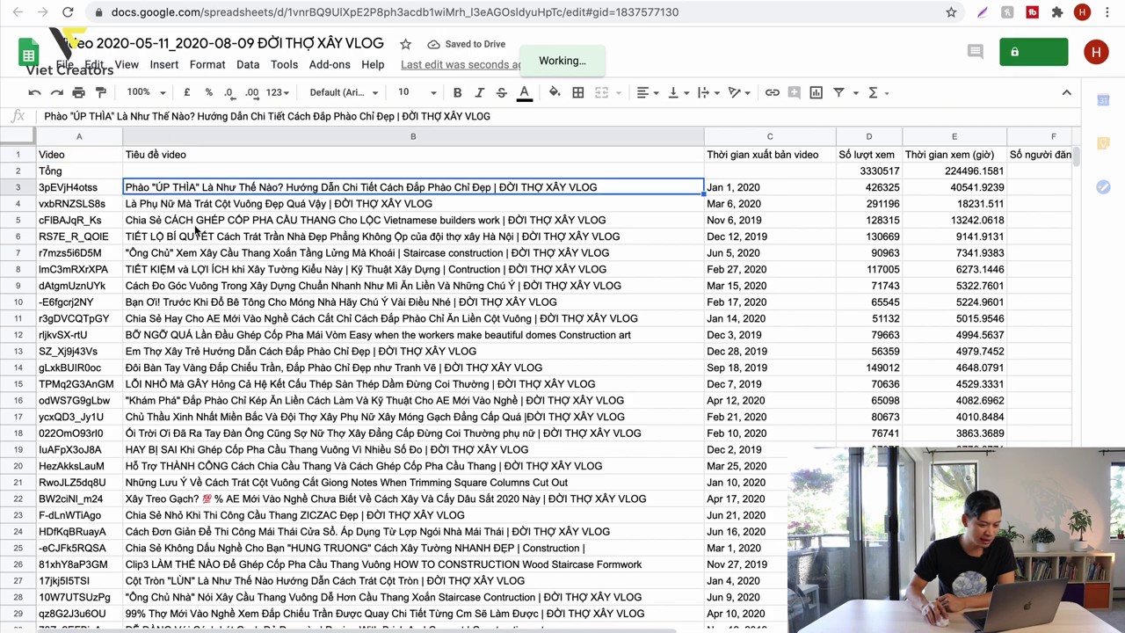
click(196, 222)
click(324, 314)
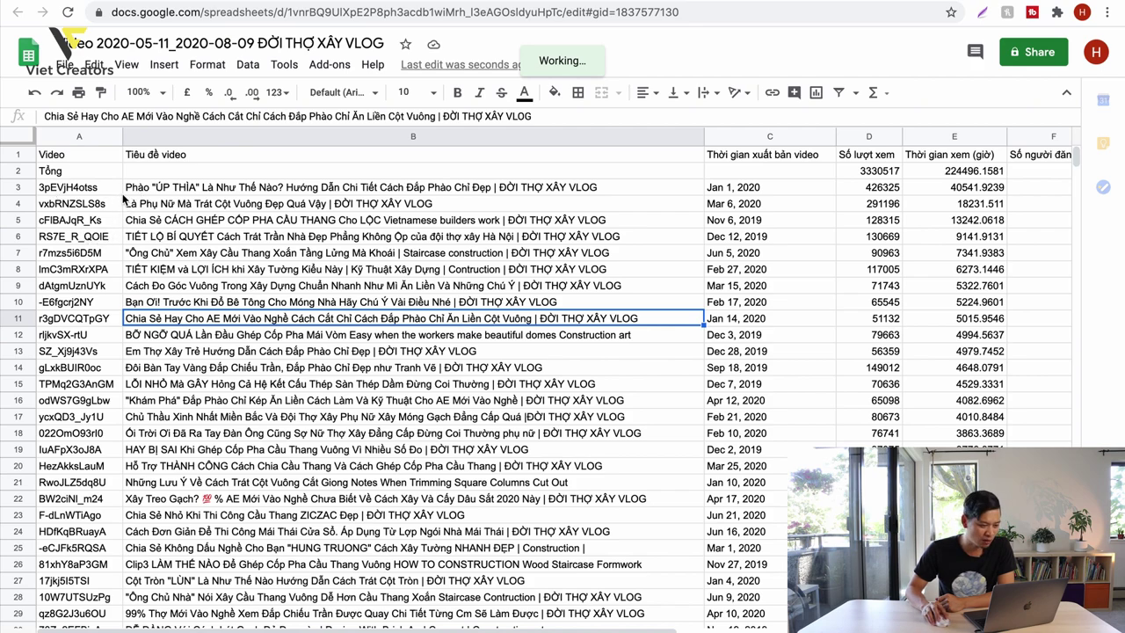
drag(275, 191, 264, 262)
key(shift+Down)
key(shift+Down)
key(shift+Down)
key(shift+Down)
key(shift+Down)
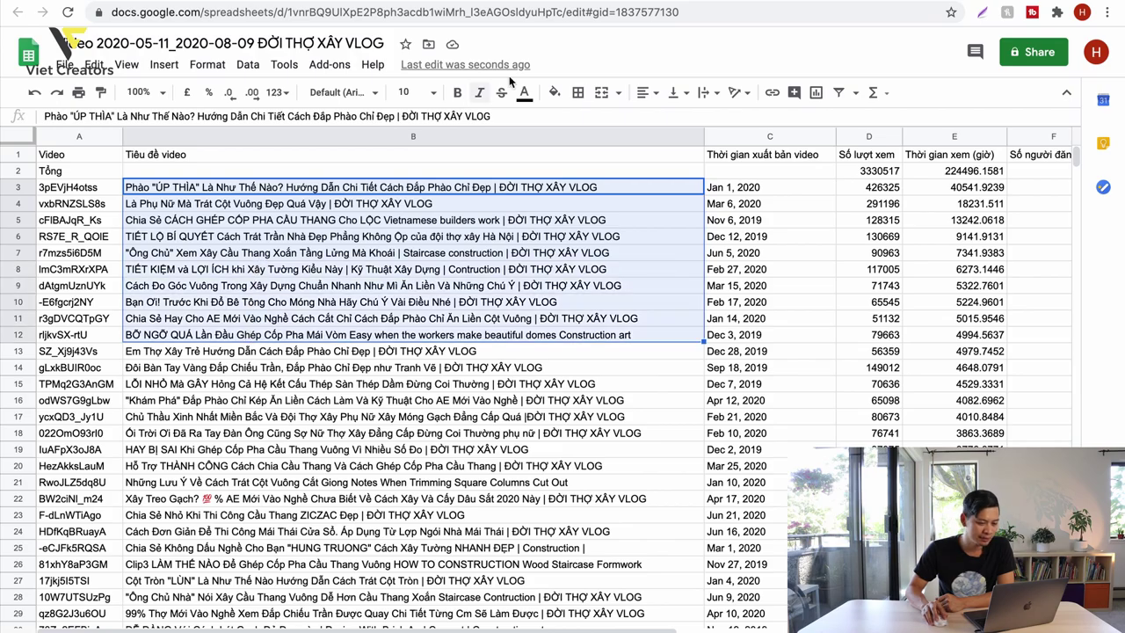
click(554, 92)
click(633, 157)
Delete all video rows below the highlighted top ten, rows 13 to 203.
click(25, 351)
drag(24, 350, 18, 318)
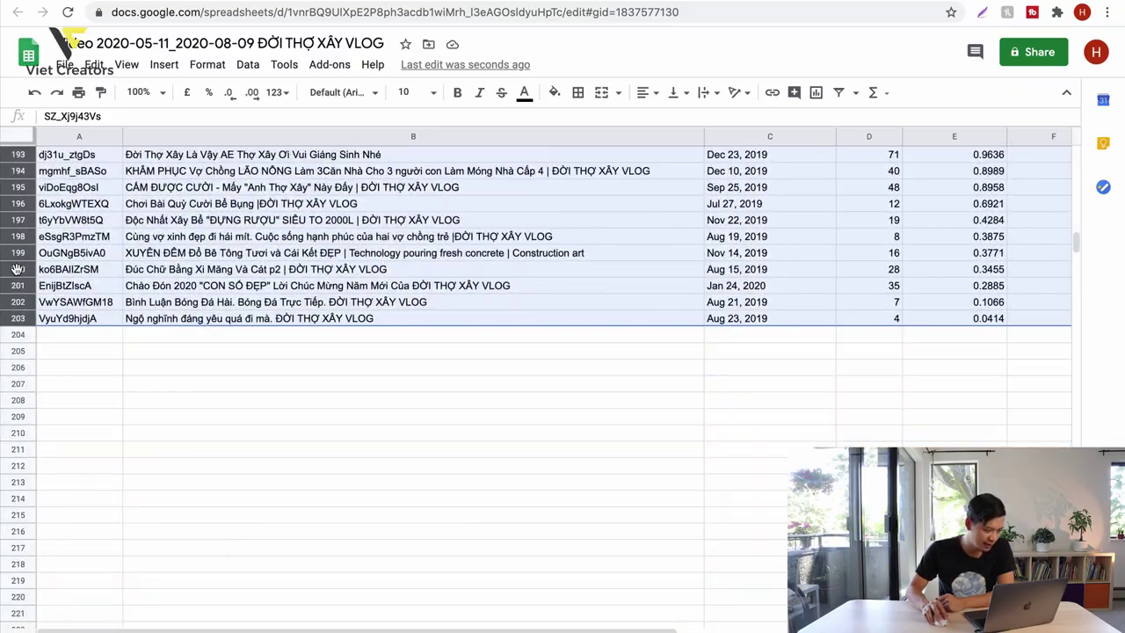
right_click(17, 269)
click(79, 269)
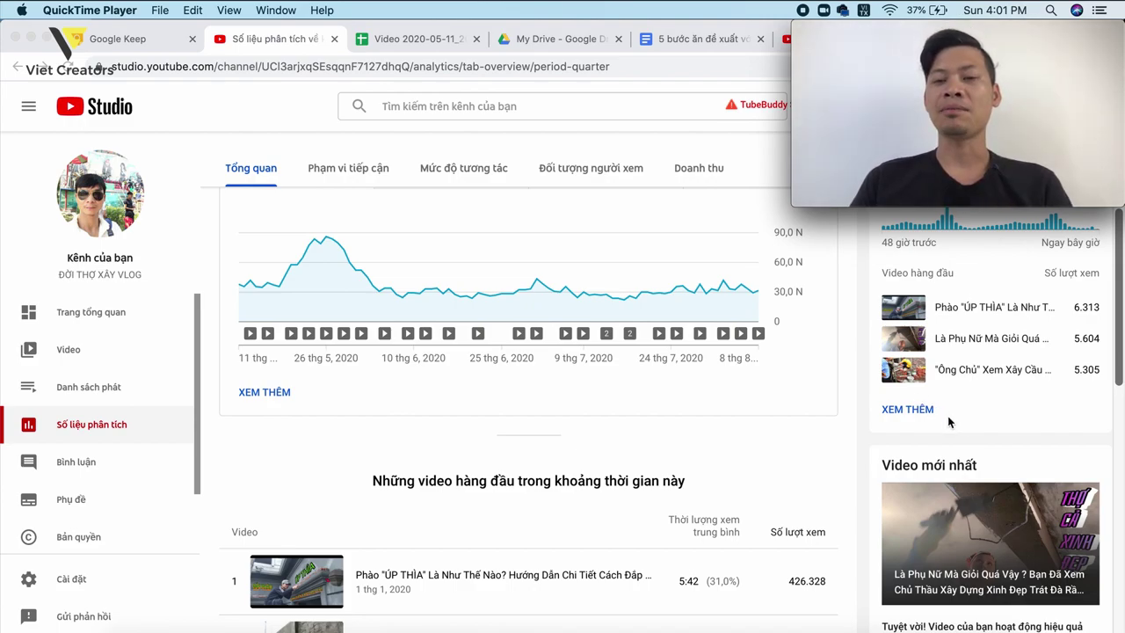
In the channel analytics, open the full real-time report and bring up its video list for the past 48 hours.
click(907, 416)
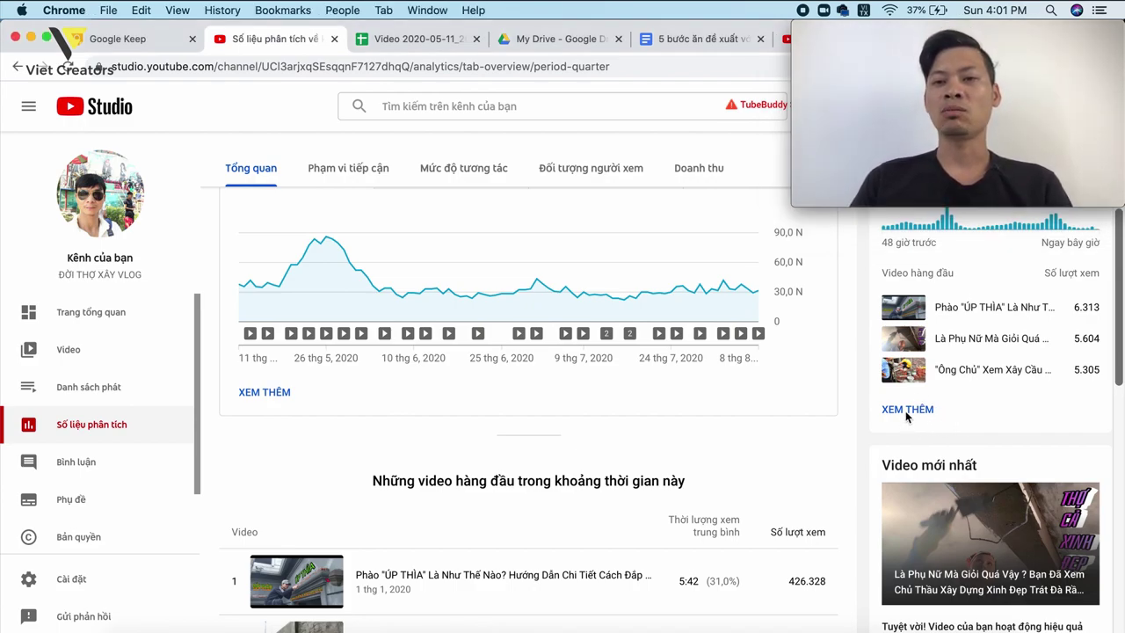
click(918, 408)
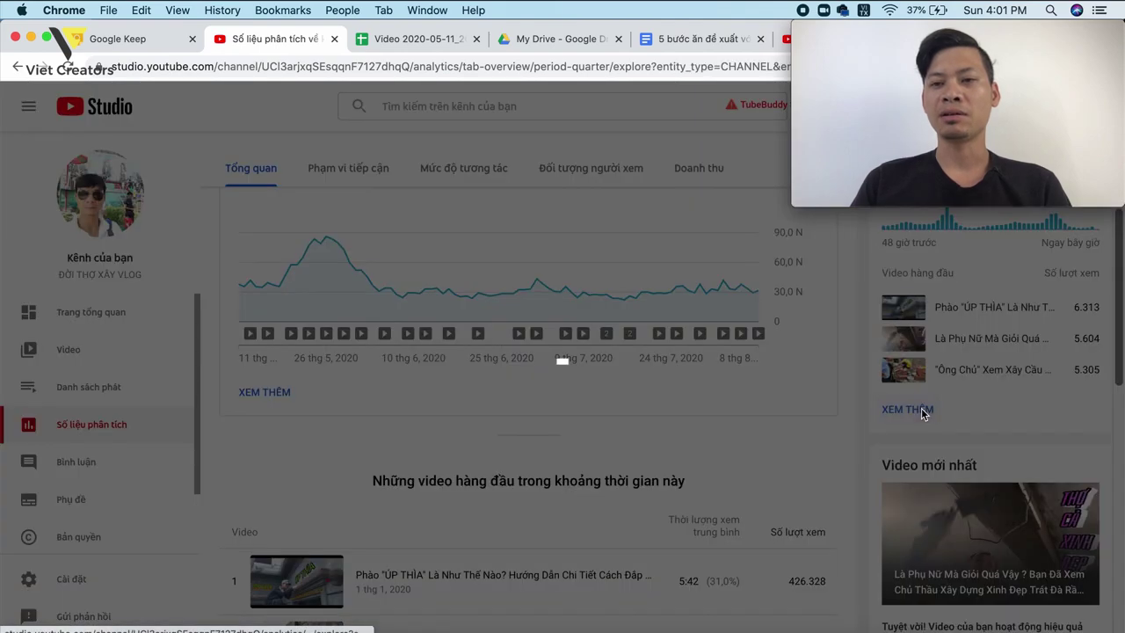
scroll(674, 477, down, 2)
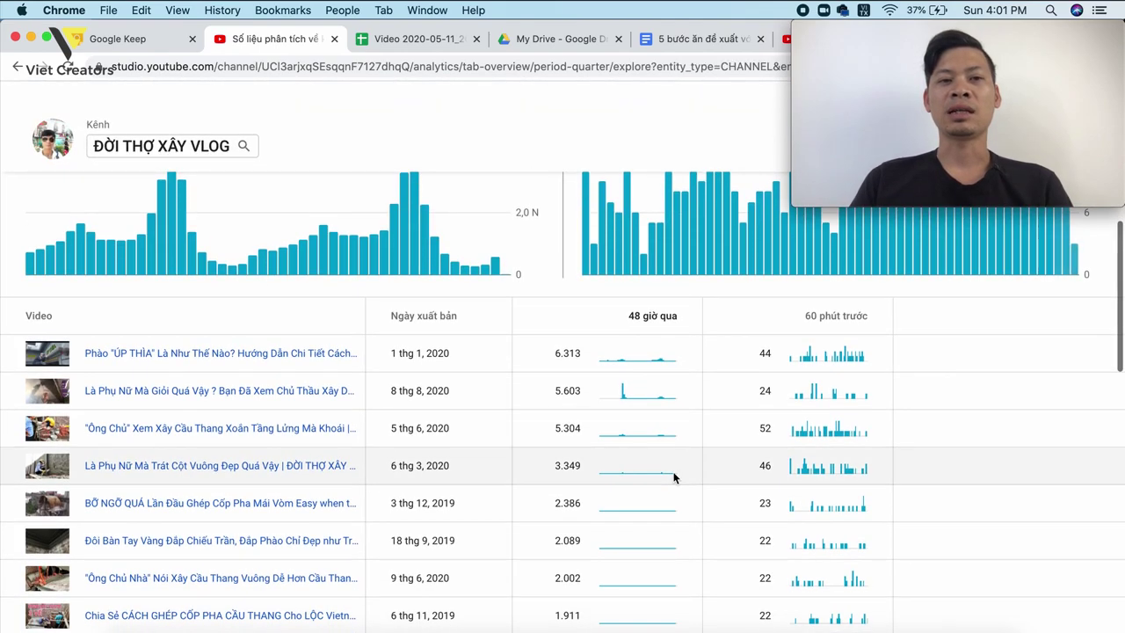
scroll(674, 477, down, 2)
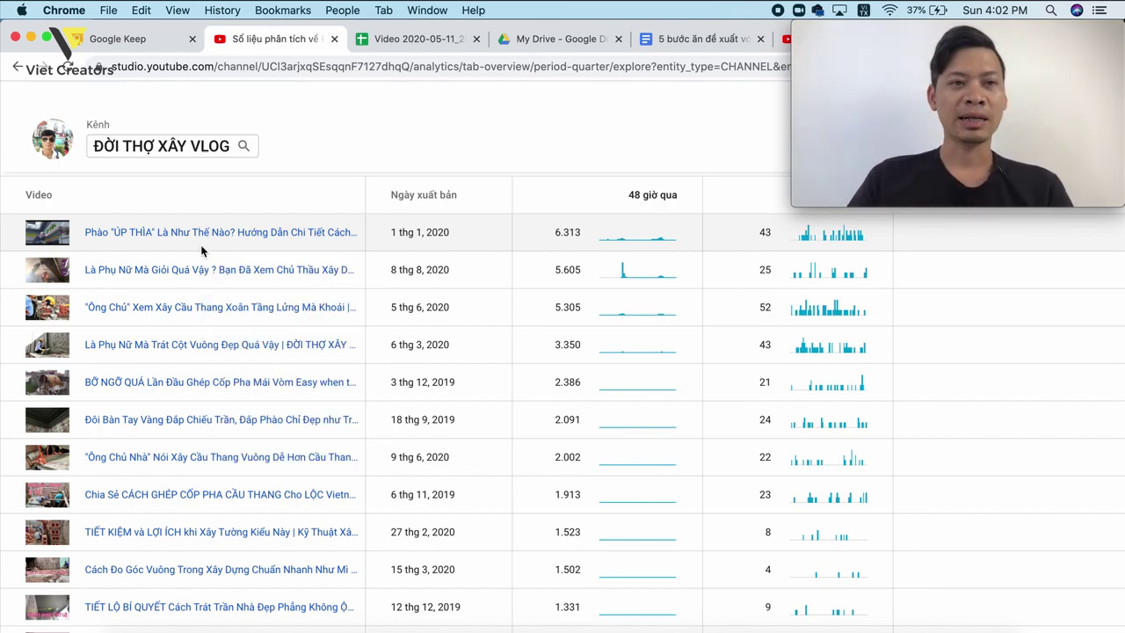
Capture separate screenshots of the title and date rows for the "Phào ÚP THÌA", "BỠ NGỠ QUÁ", "Đôi Bàn Tay Vàng" and "Chia Sẻ CÁCH GHÉP" videos.
mouse_move(123, 239)
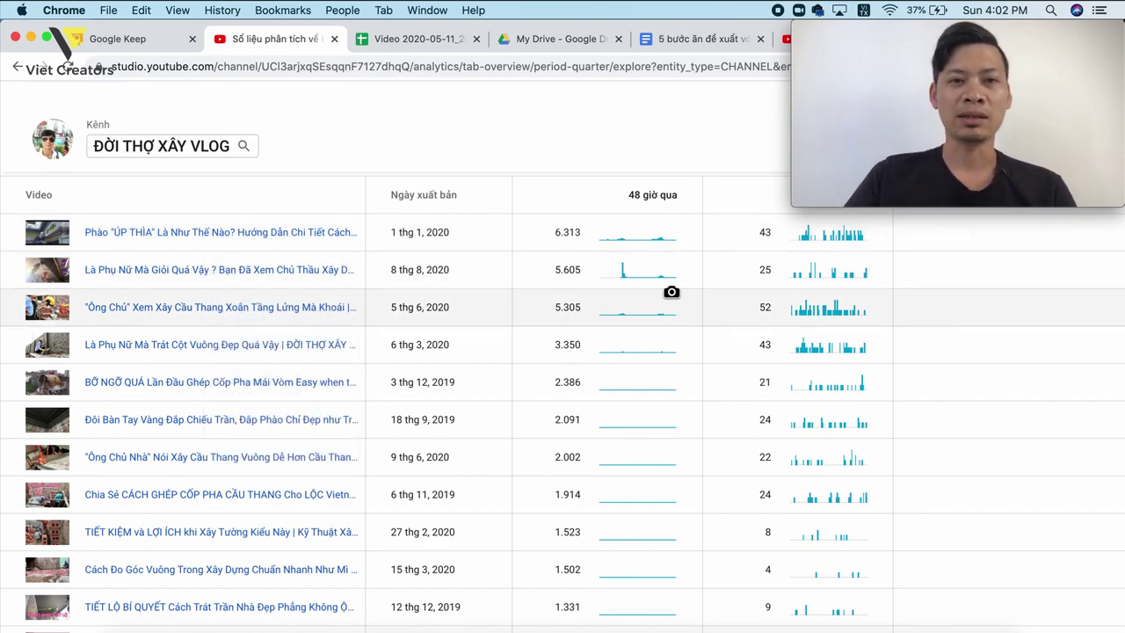
key(super+shift+9)
drag(495, 364, 299, 233)
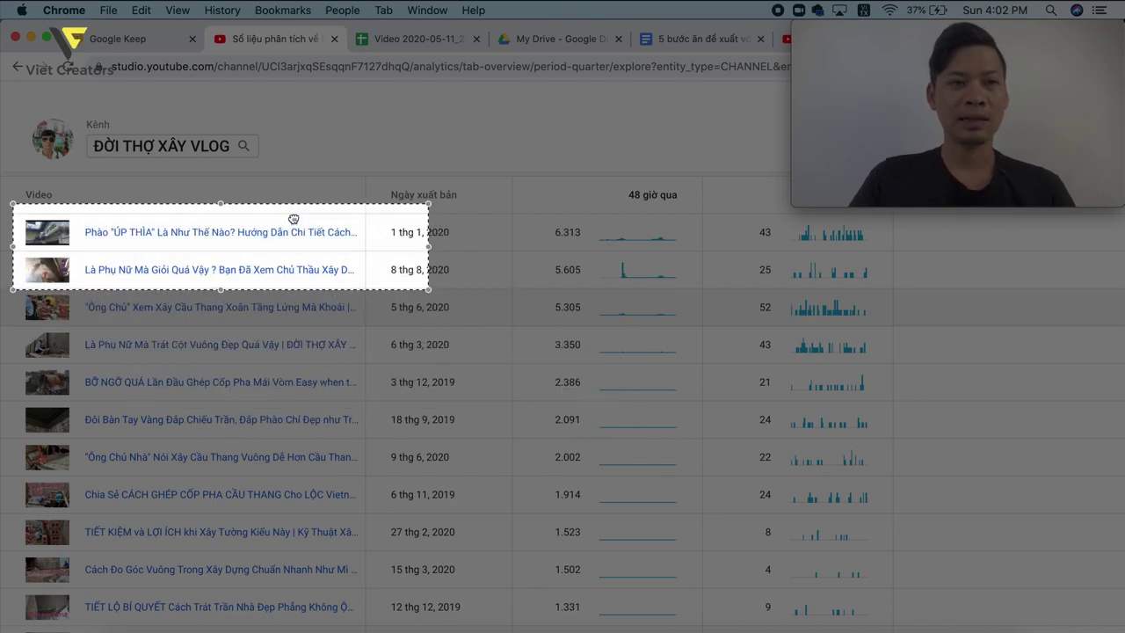
drag(10, 214, 482, 252)
key(Return)
drag(12, 363, 479, 400)
drag(13, 401, 534, 421)
drag(12, 475, 547, 513)
Switch to the exported spreadsheet and insert the five captured video-row images, stacked below the green titles.
click(420, 38)
click(164, 118)
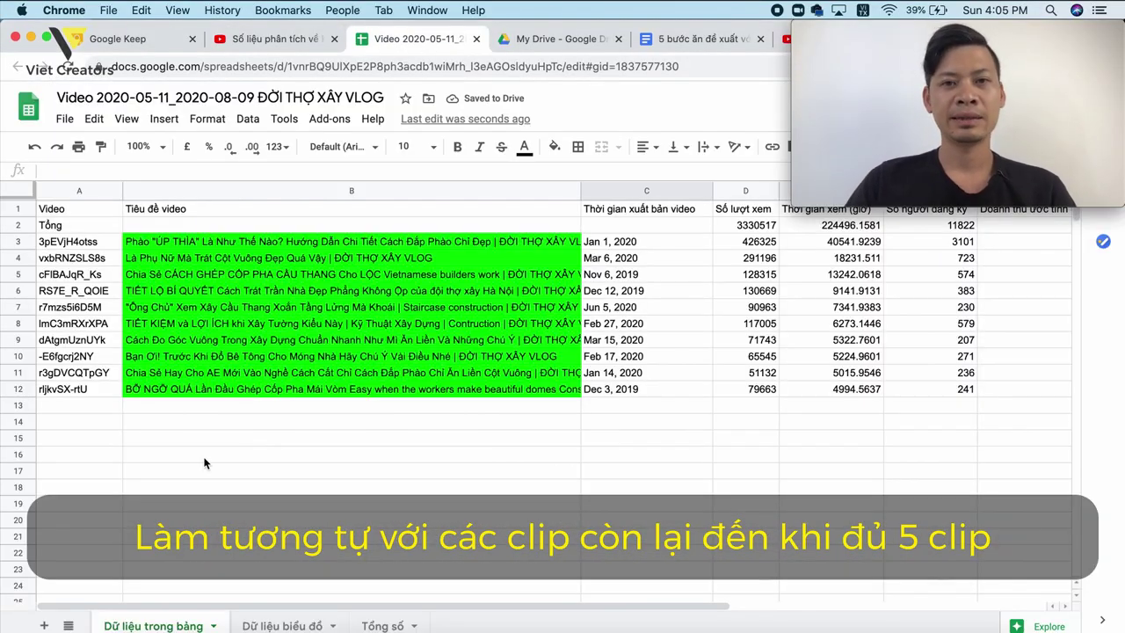
click(163, 119)
click(163, 119)
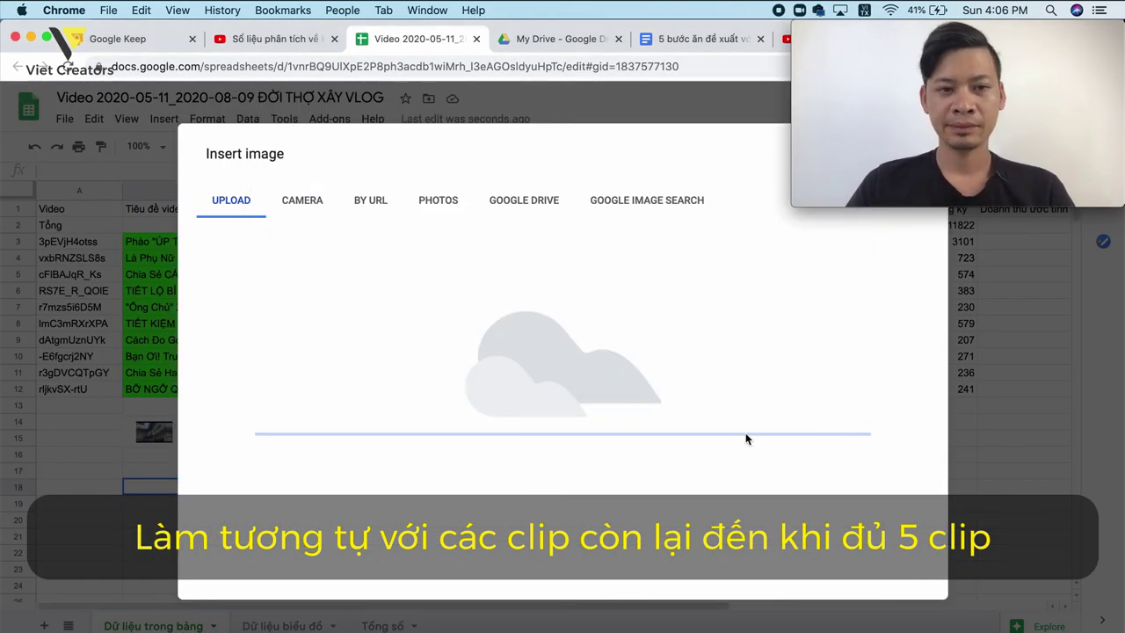
click(163, 118)
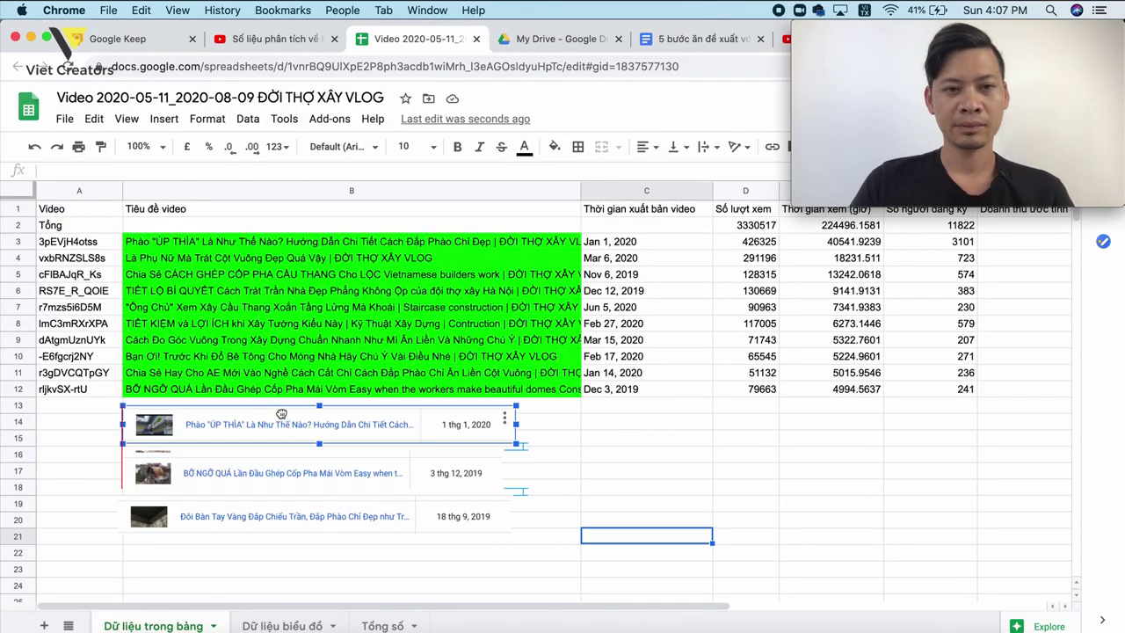
click(164, 119)
click(163, 118)
click(562, 458)
click(835, 412)
click(163, 119)
click(562, 458)
click(835, 411)
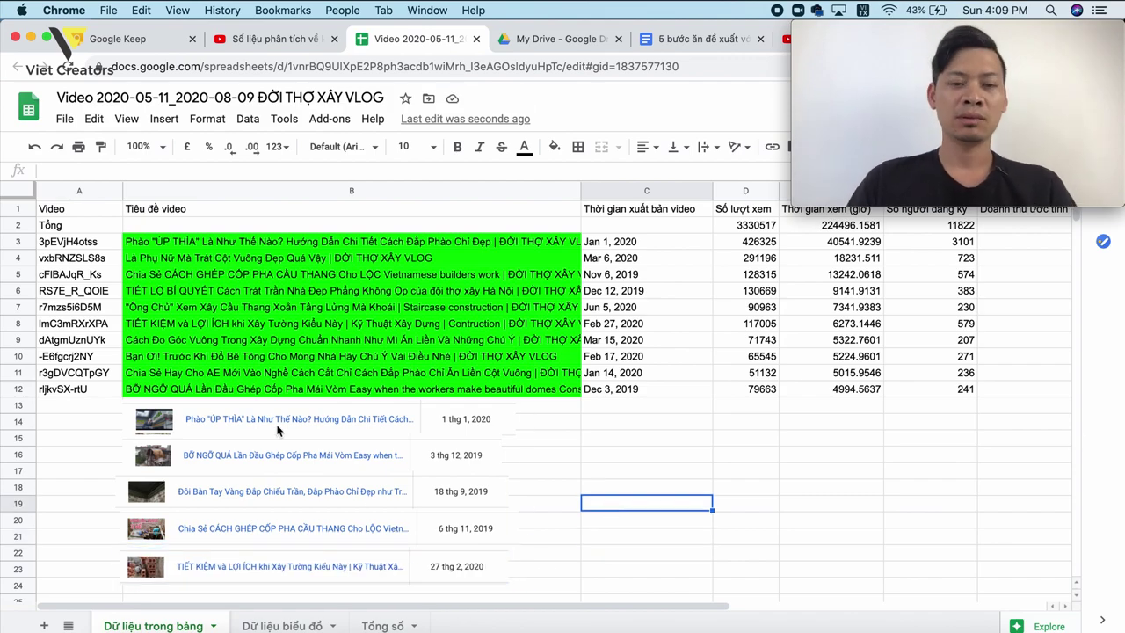
click(734, 453)
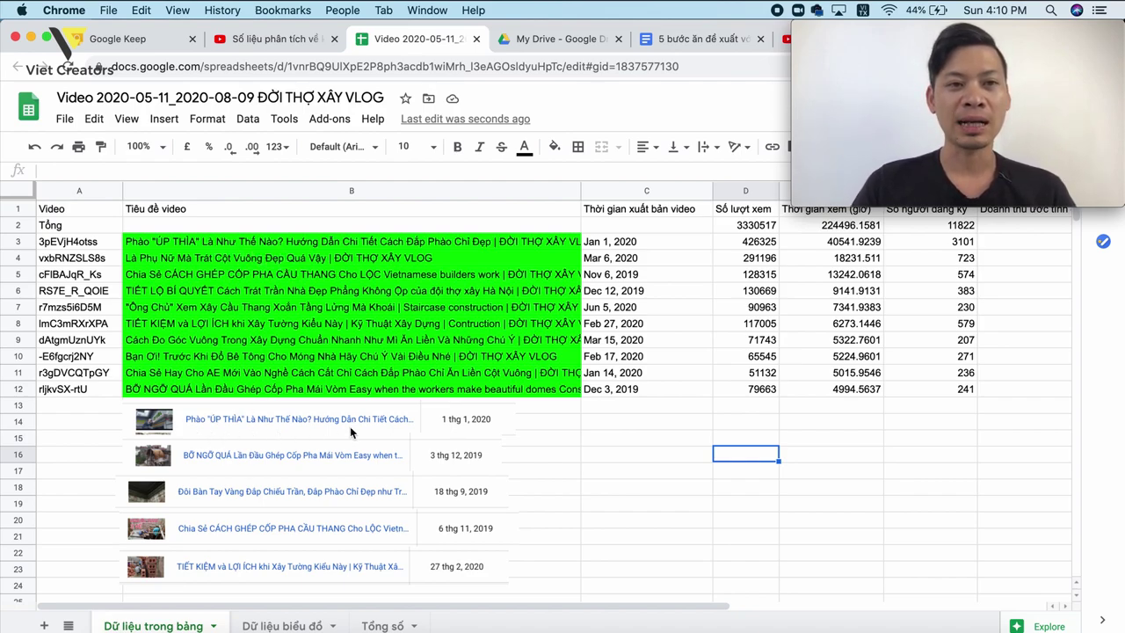
Fill the "Phào ÚP THÌA" title in B3 and the "BỠ NGỠ QUÁ" title in B12 with yellow.
click(292, 241)
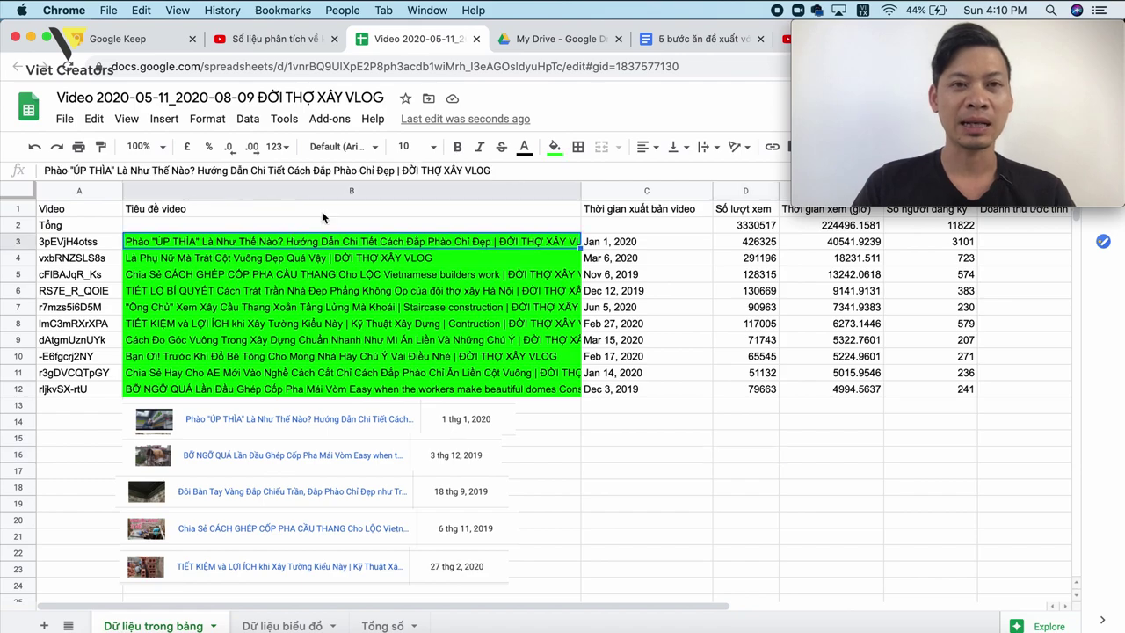
click(555, 147)
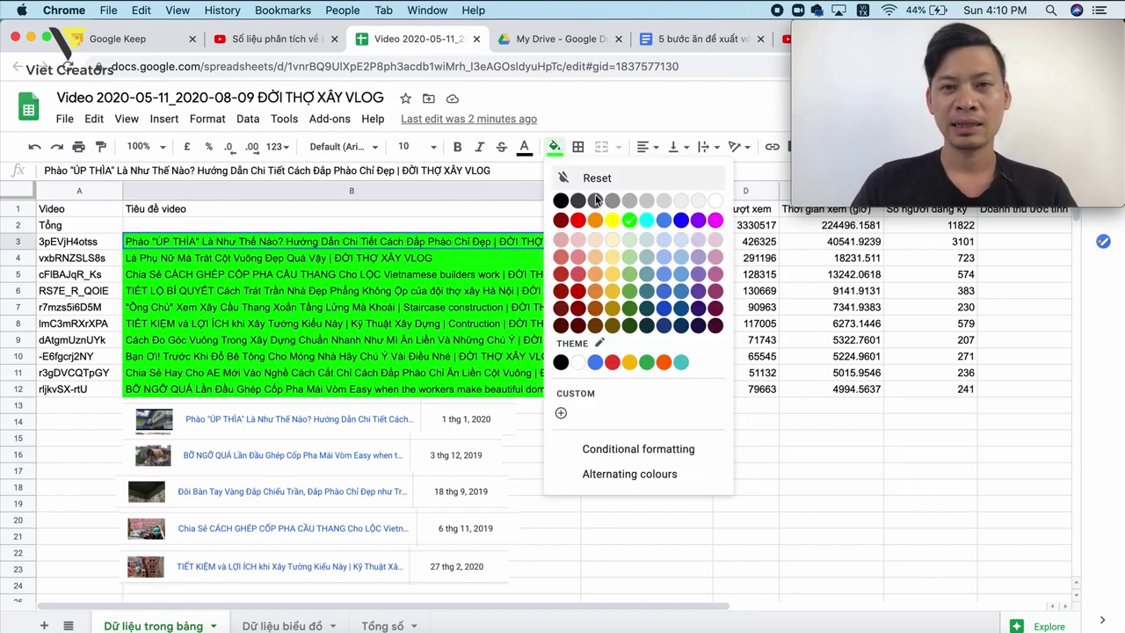
click(612, 217)
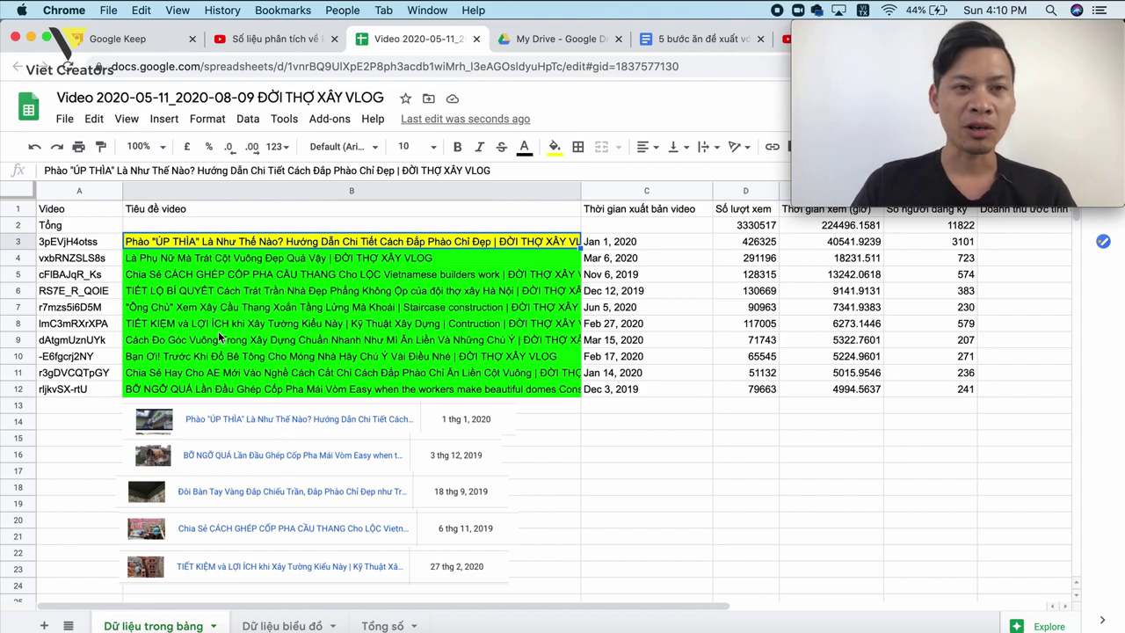
click(161, 392)
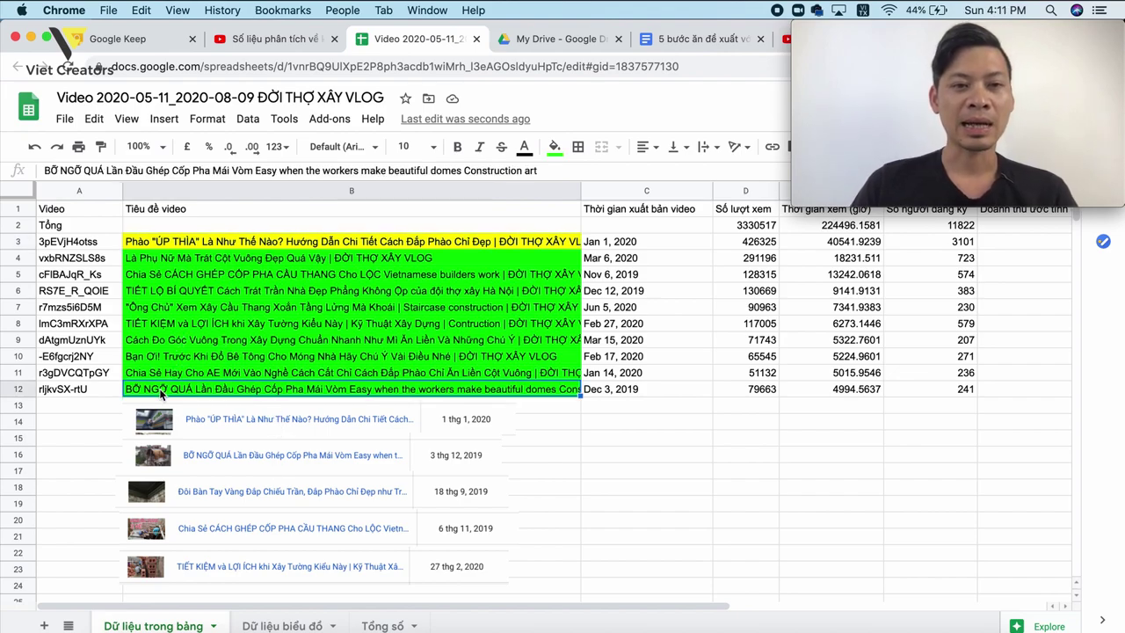
click(554, 150)
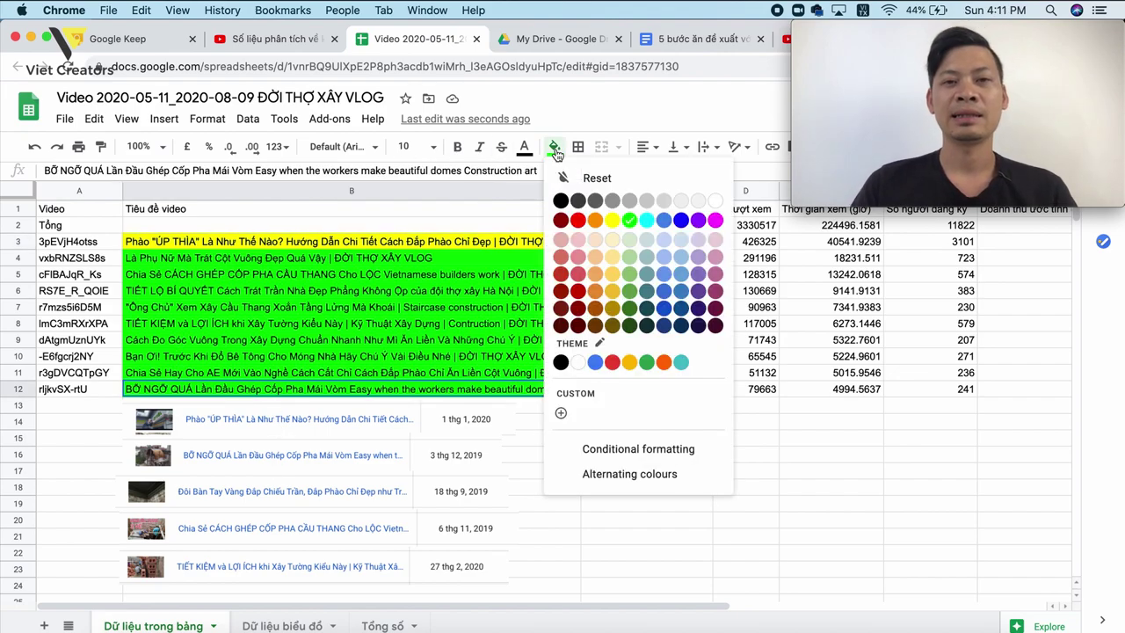
click(606, 222)
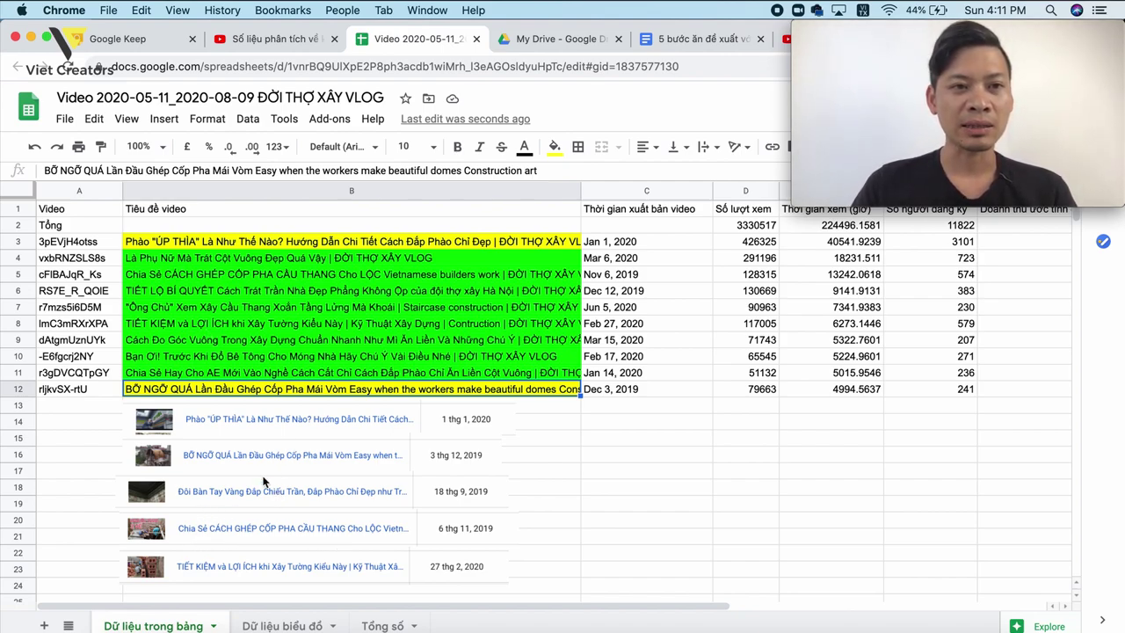
Fill the "Chia Sẻ CÁCH GHÉP CỐP PHA CẦU THANG" title in B5 and the "TIẾT KIỆM và LỢI ÍCH" title in B8 with yellow.
click(187, 276)
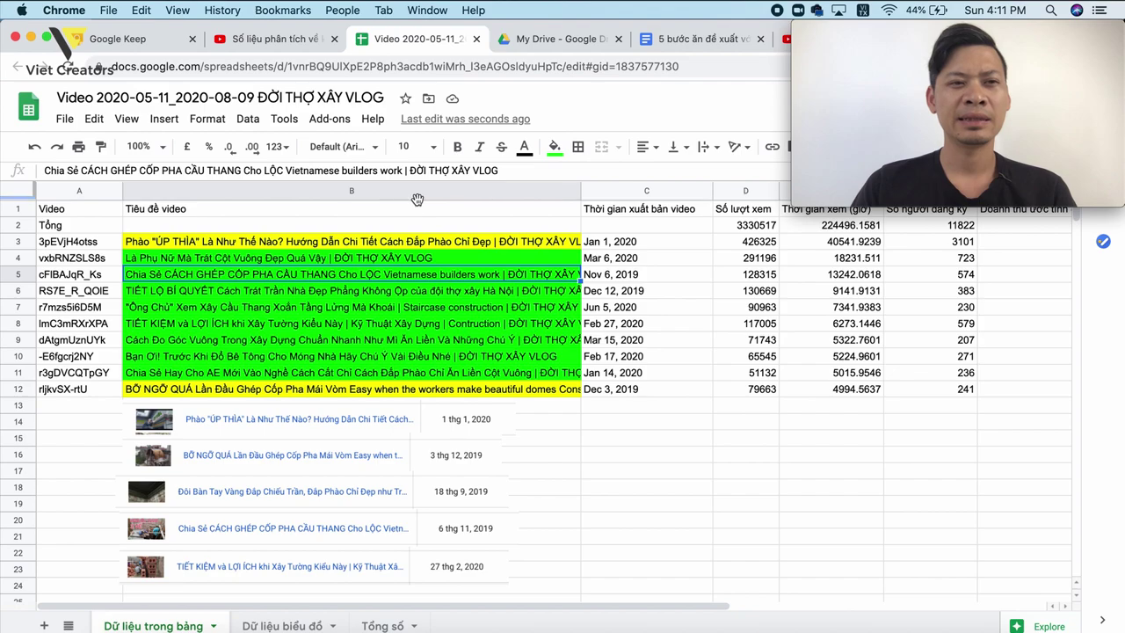
click(553, 147)
click(611, 220)
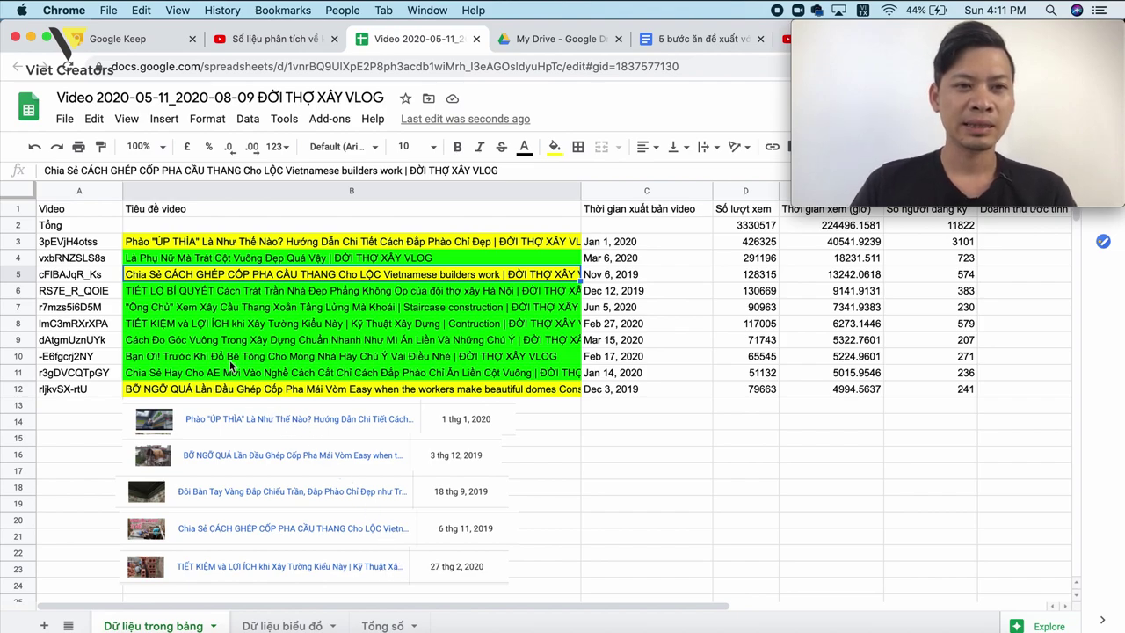
click(216, 327)
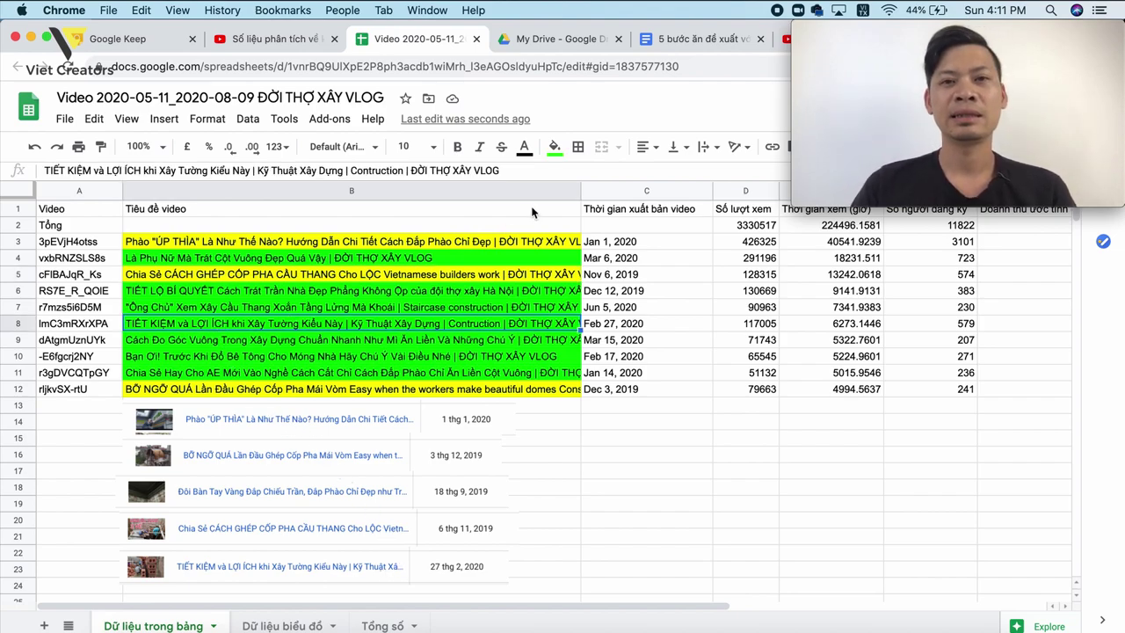
click(555, 146)
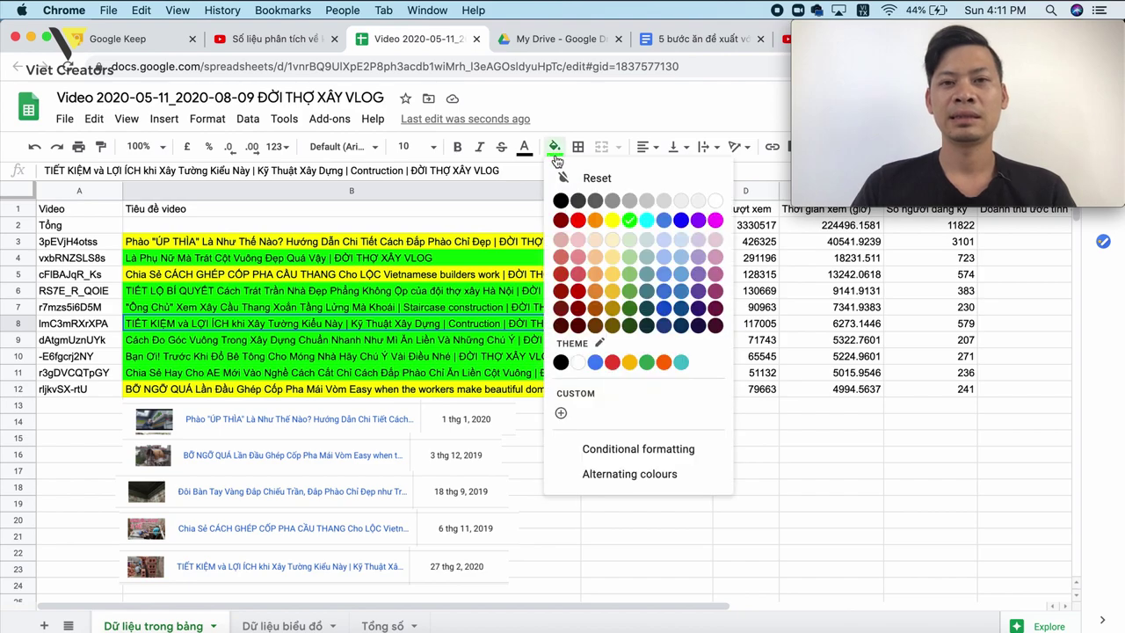
click(610, 220)
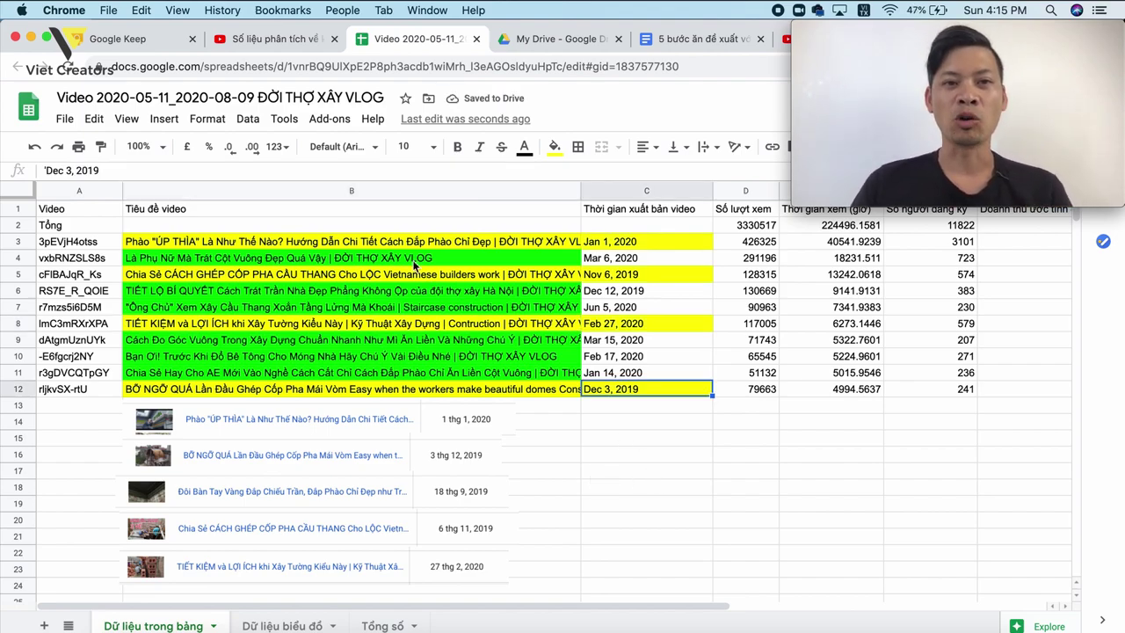
click(389, 241)
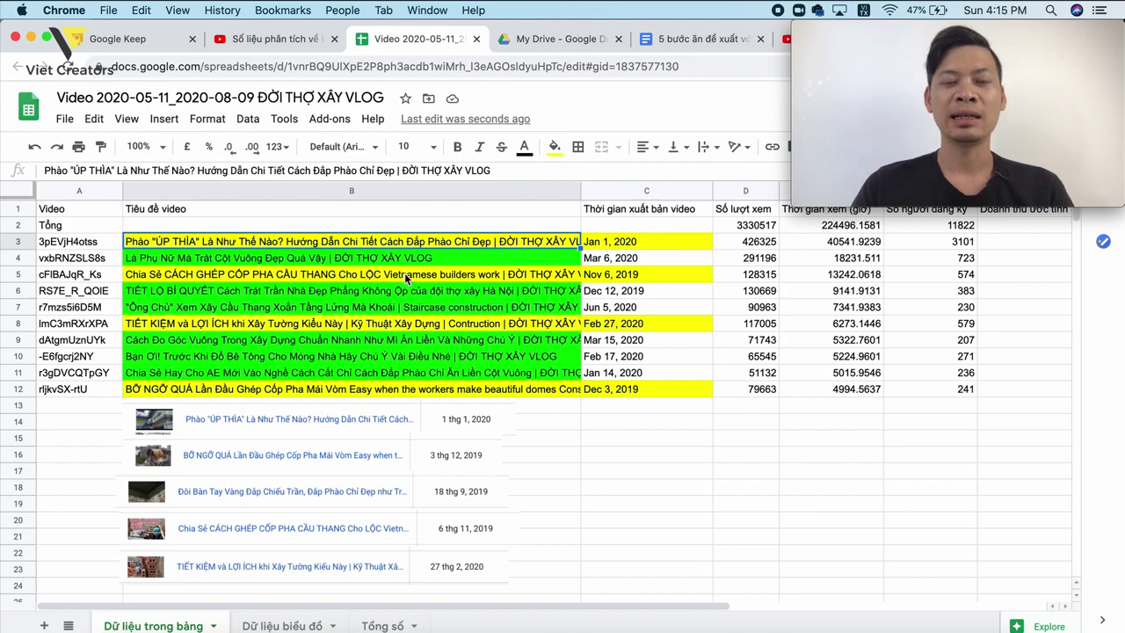
click(406, 276)
click(413, 326)
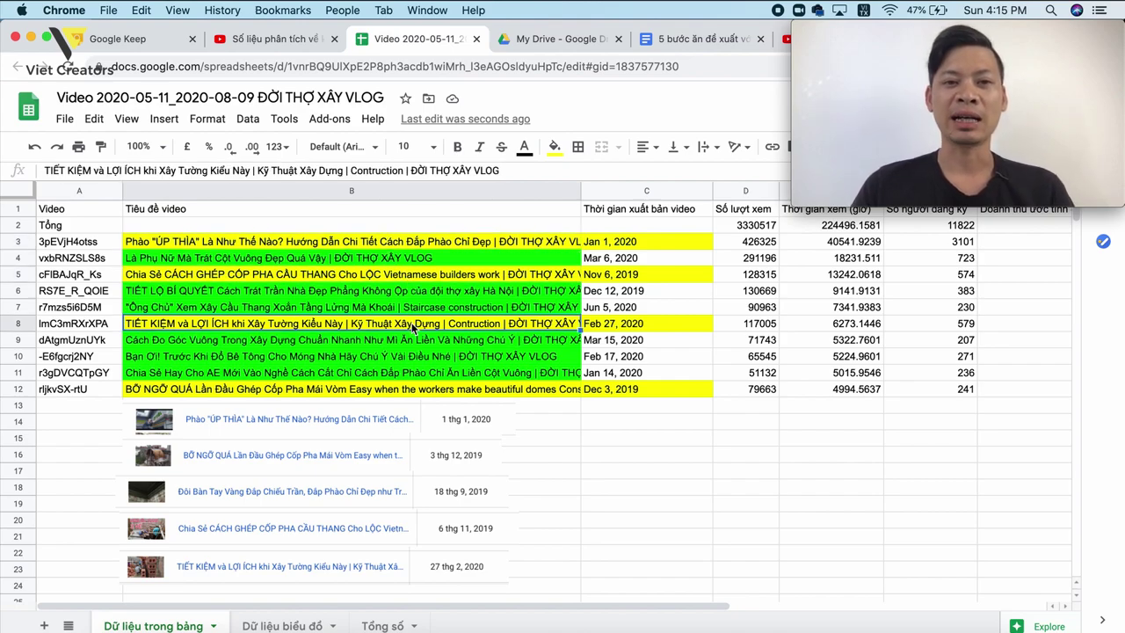
click(400, 388)
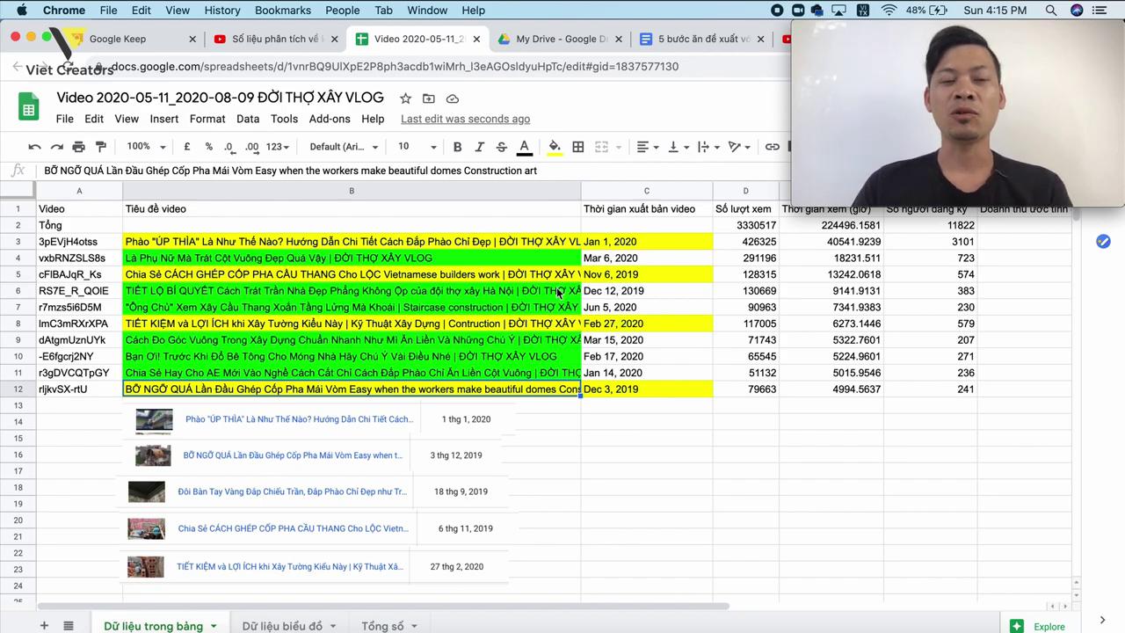
Colour the text of the "Chia Sẻ CÁCH GHÉP CỐP PHA CẦU THANG" title and its publish date in B5:C5 red.
click(420, 278)
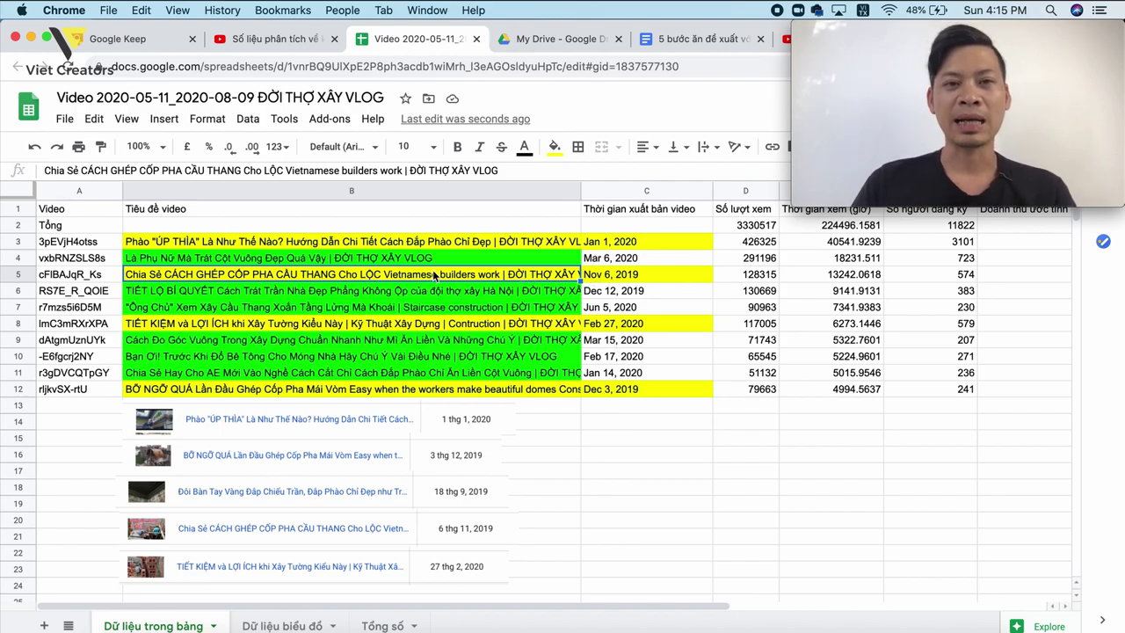
key(shift+Right)
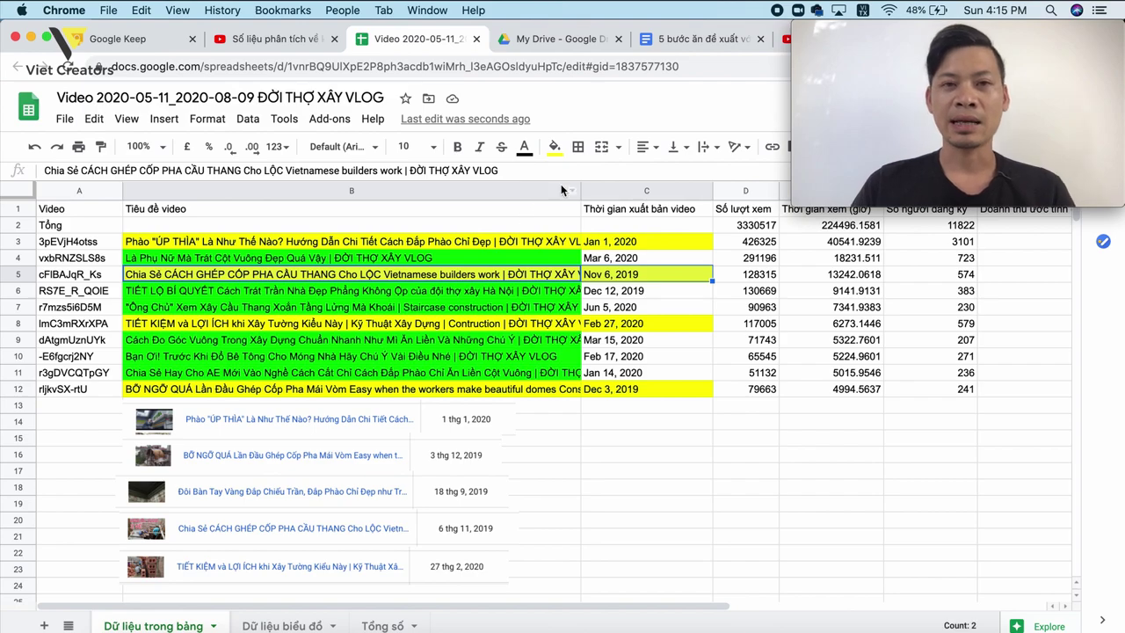
click(525, 146)
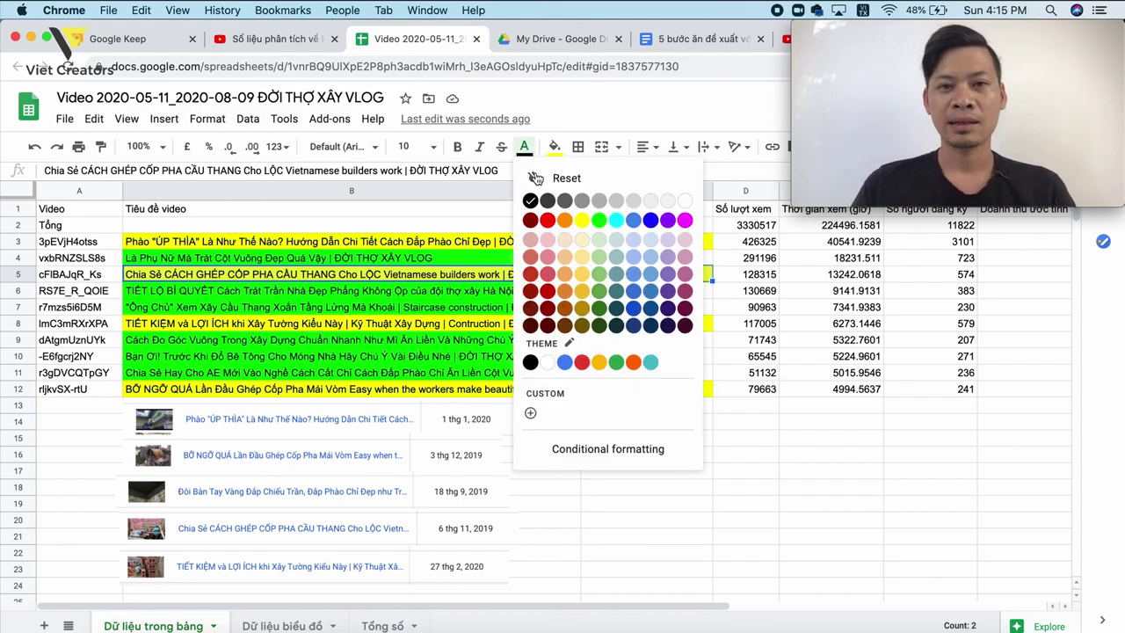
click(555, 227)
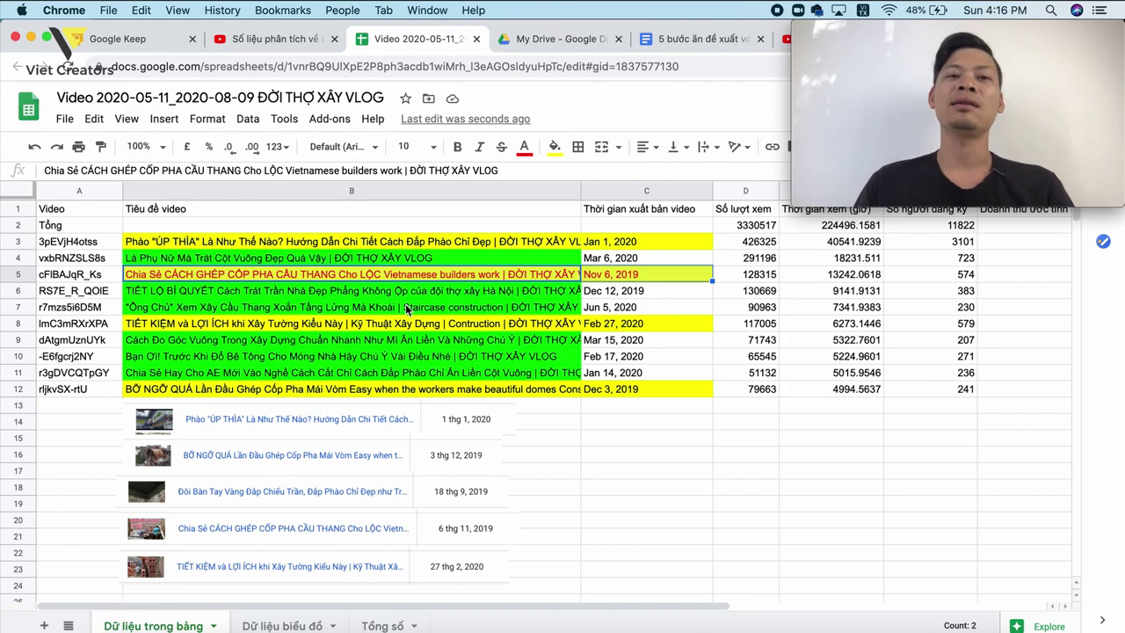
click(378, 276)
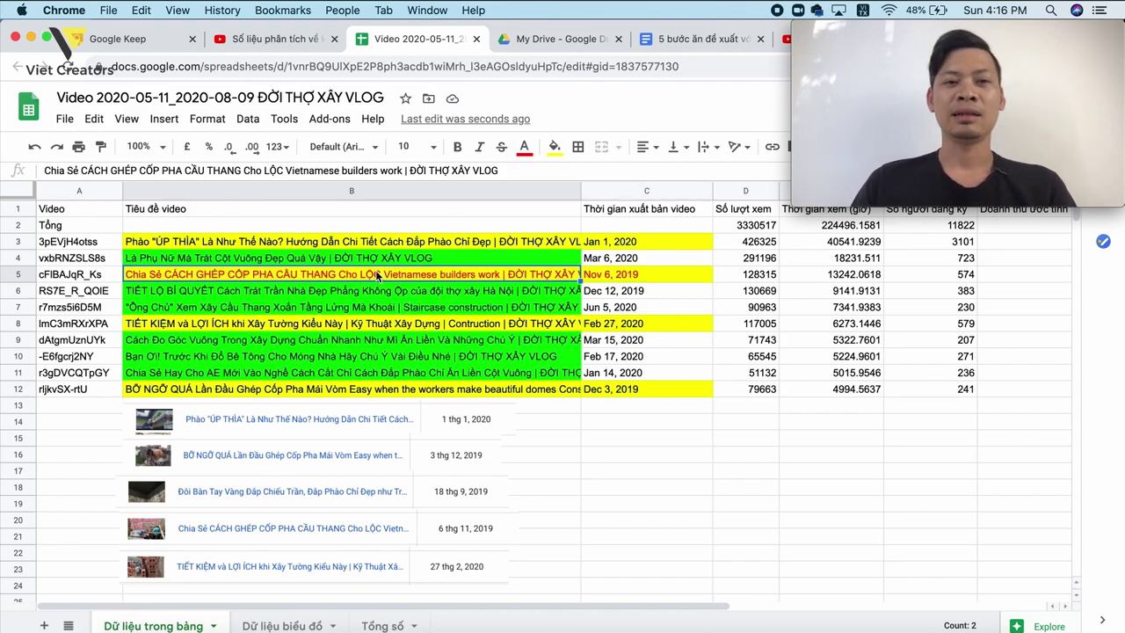
key(Right)
click(378, 274)
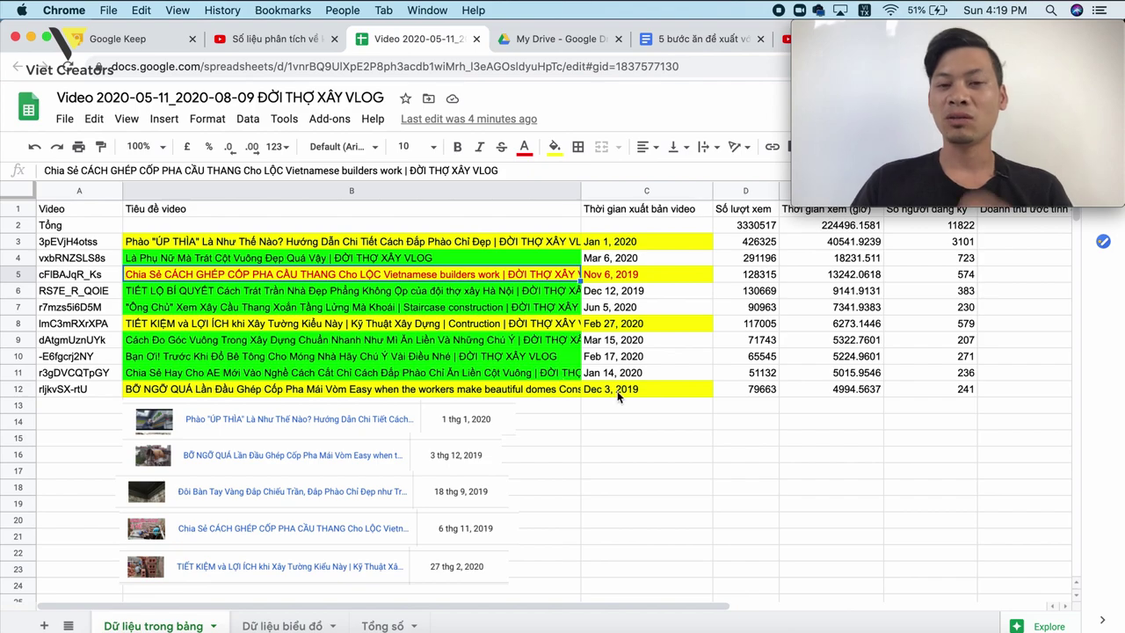
Colour the text of the "BỠ NGỠ QUÁ" title and its publish date in B12:C12 red.
click(247, 390)
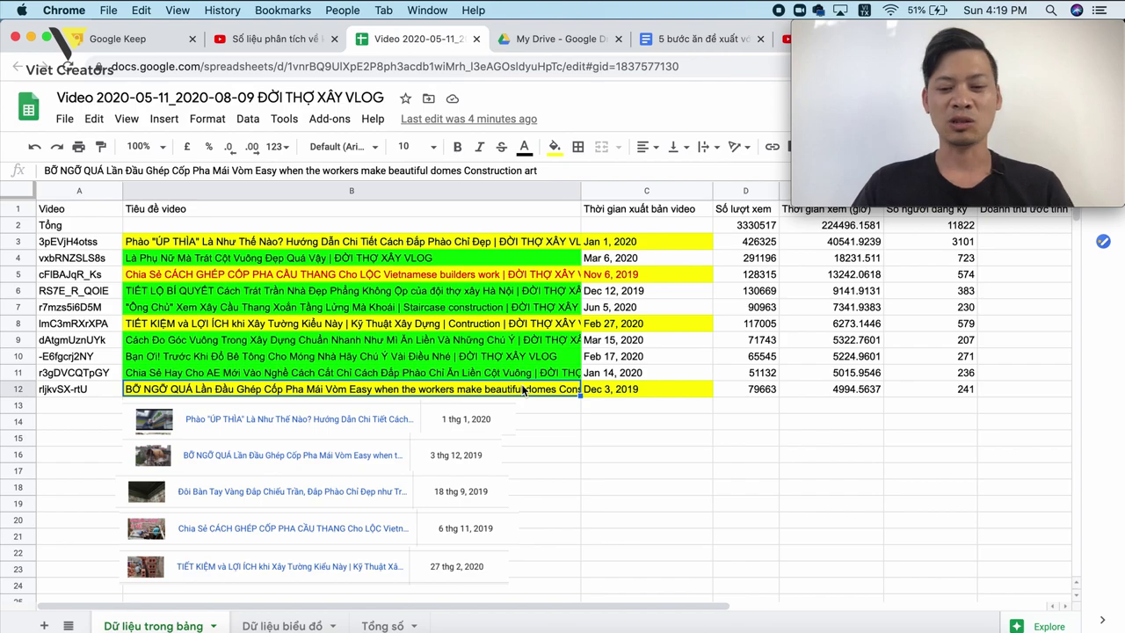
key(shift+Right)
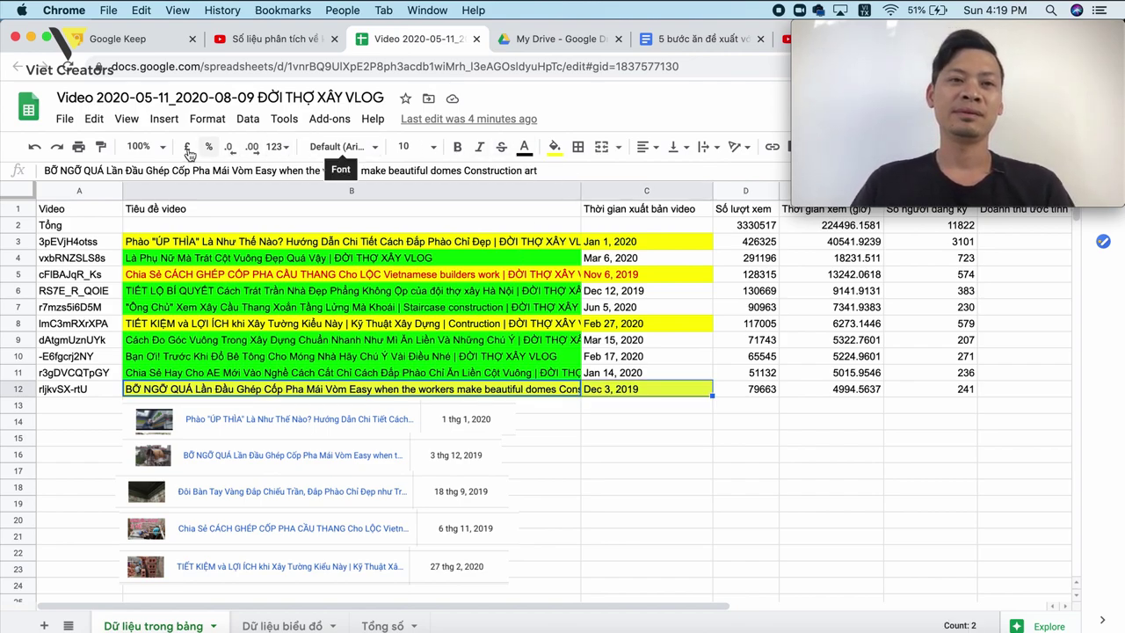
click(525, 147)
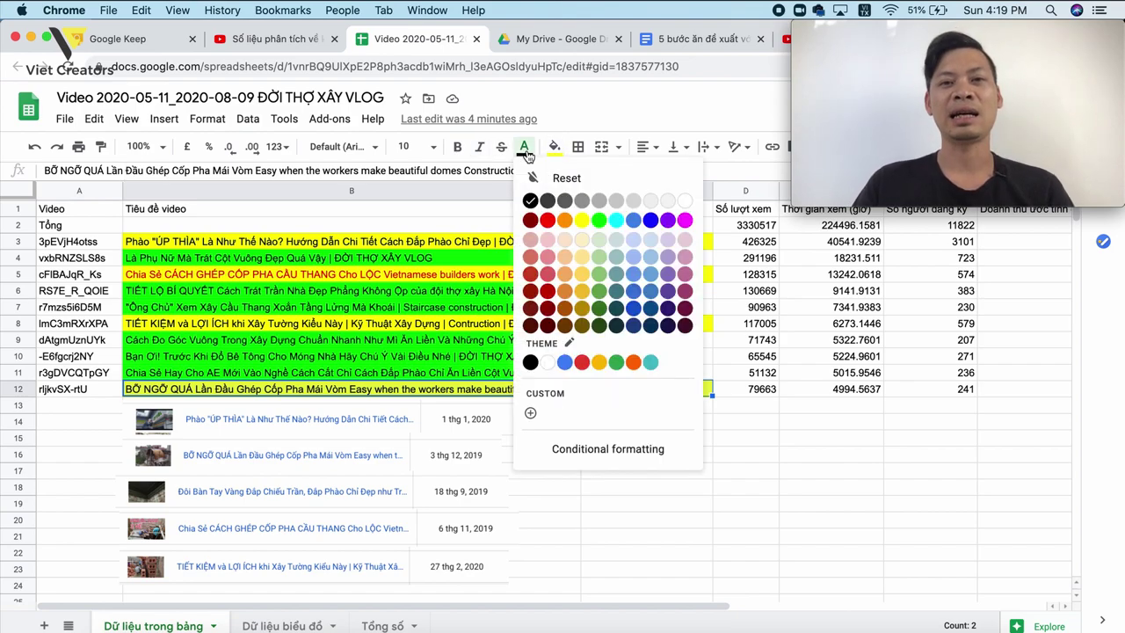
click(547, 226)
click(495, 436)
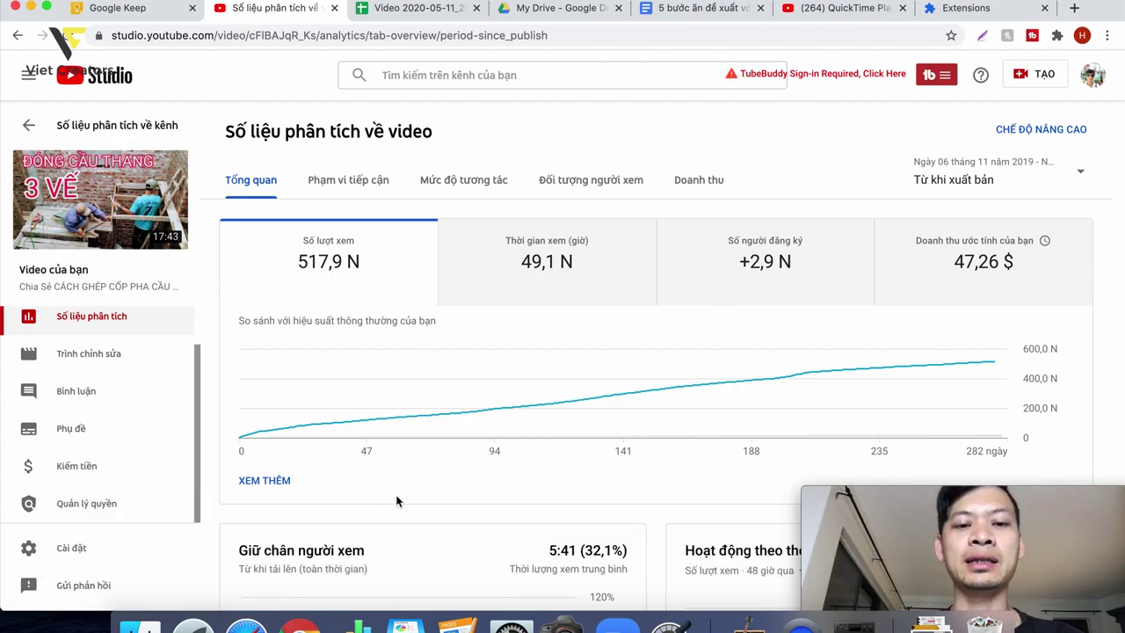
Examine the "CÁCH GHÉP CỐP PHA CẦU THANG" video's overview chart and viewer retention, plus its reach traffic sources, in YouTube Studio.
scroll(396, 501, down, 5)
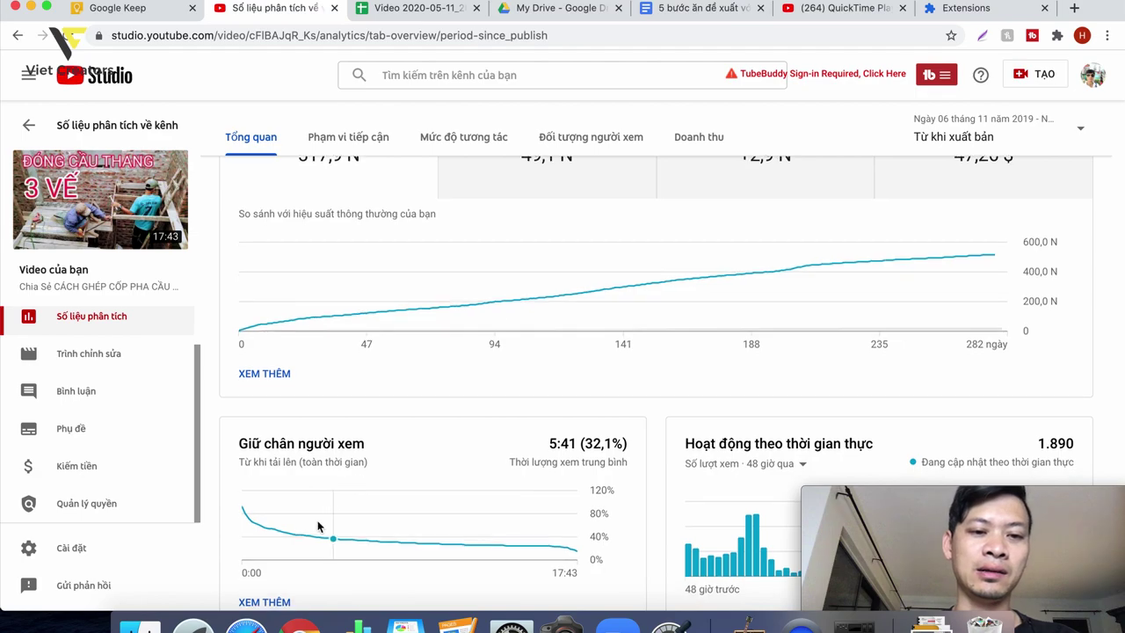
scroll(316, 527, down, 3)
scroll(341, 415, up, 5)
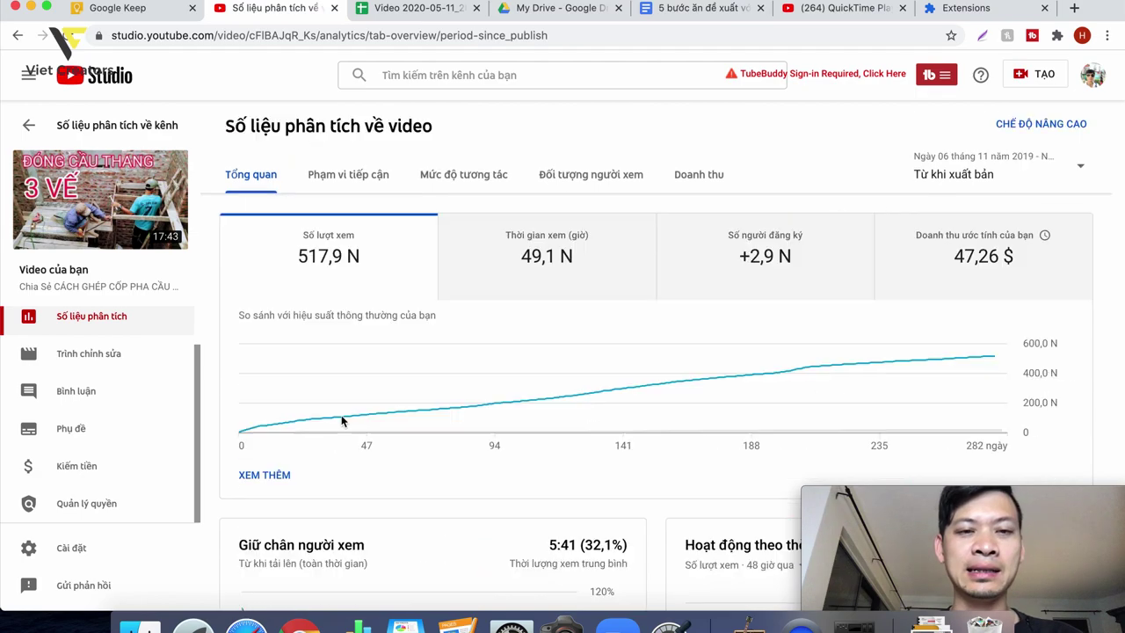
click(360, 178)
scroll(368, 481, down, 2)
scroll(367, 481, down, 5)
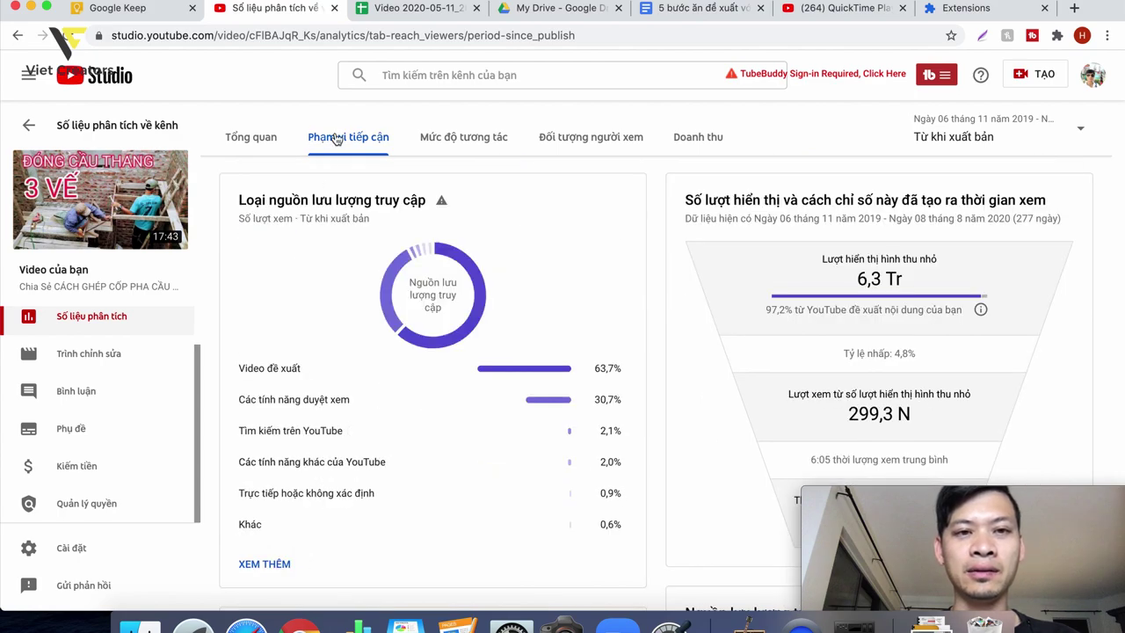
Open the video's detailed traffic-source report and set its period to "Từ khi tải lên (toàn thời gian)".
click(264, 564)
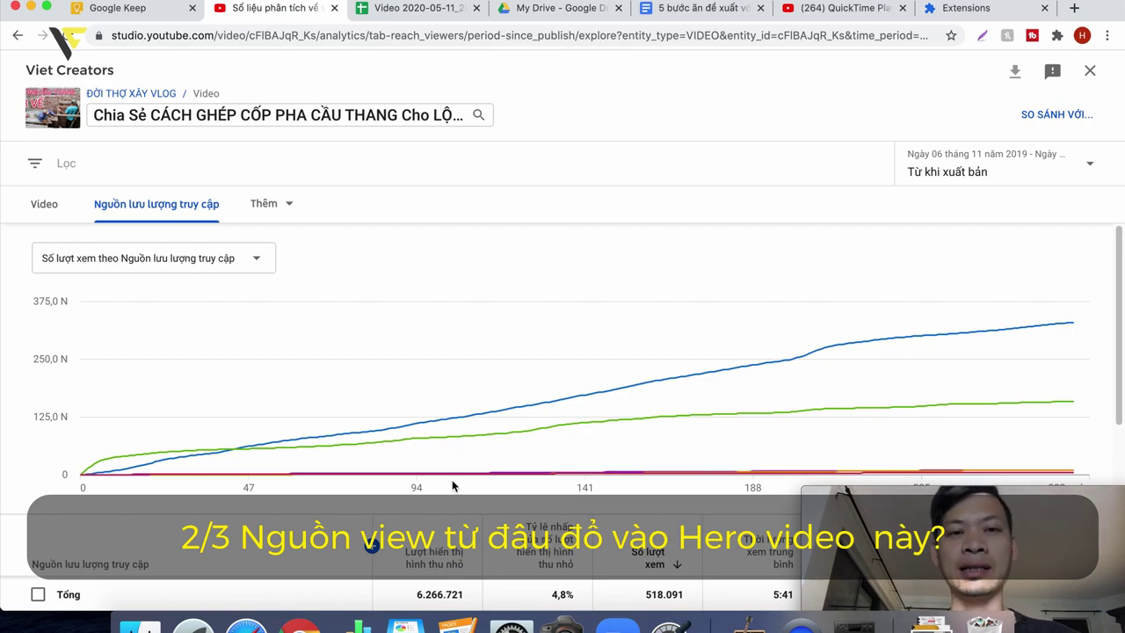
scroll(453, 481, down, 4)
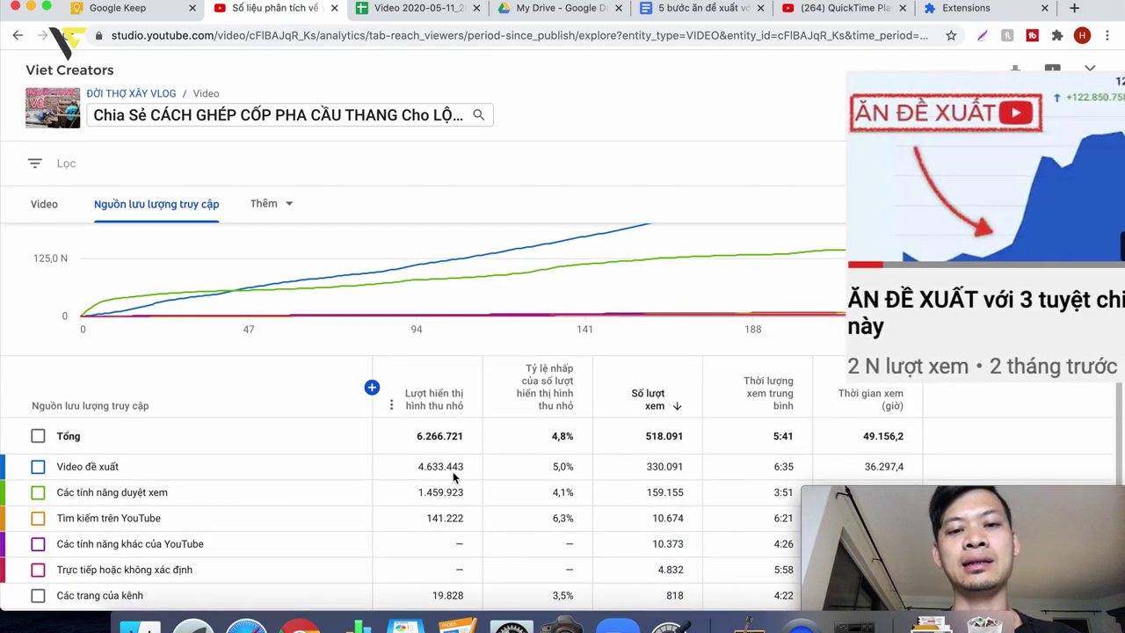
scroll(453, 471, down, 1)
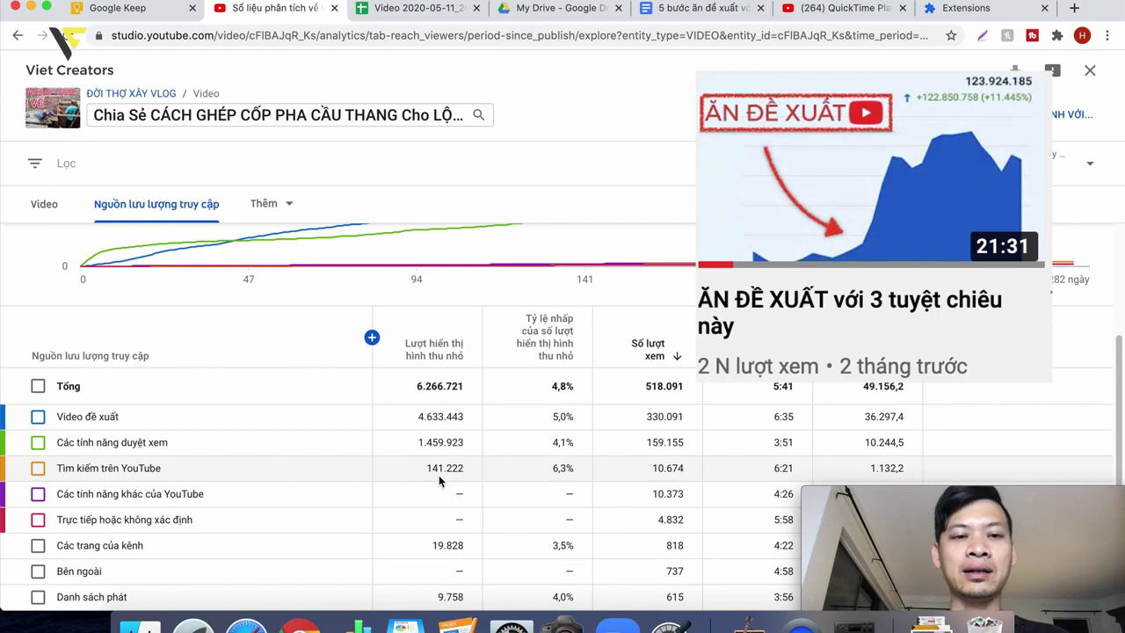
click(1010, 162)
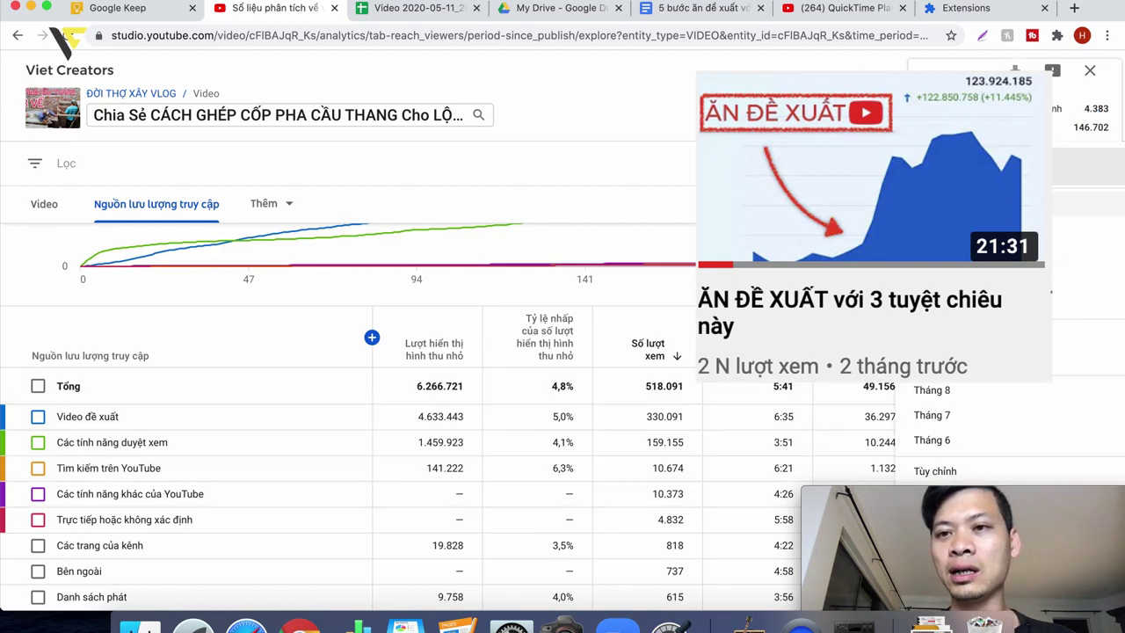
click(936, 303)
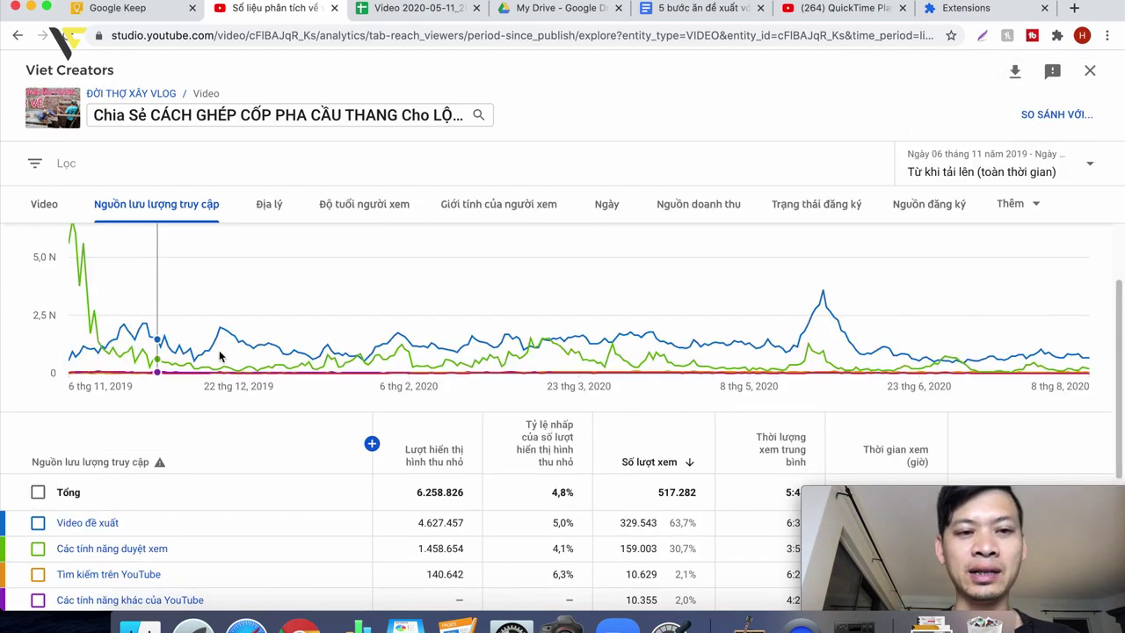